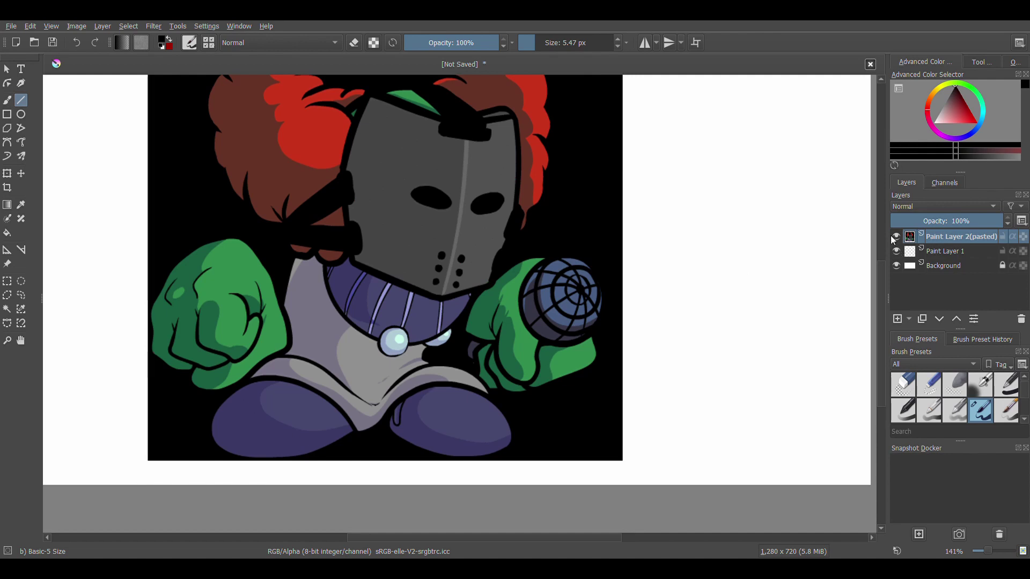
# Step: Add a paint layer above the pasted character image and try to trace the mask's outline with straight lines
pyautogui.click(897, 319)
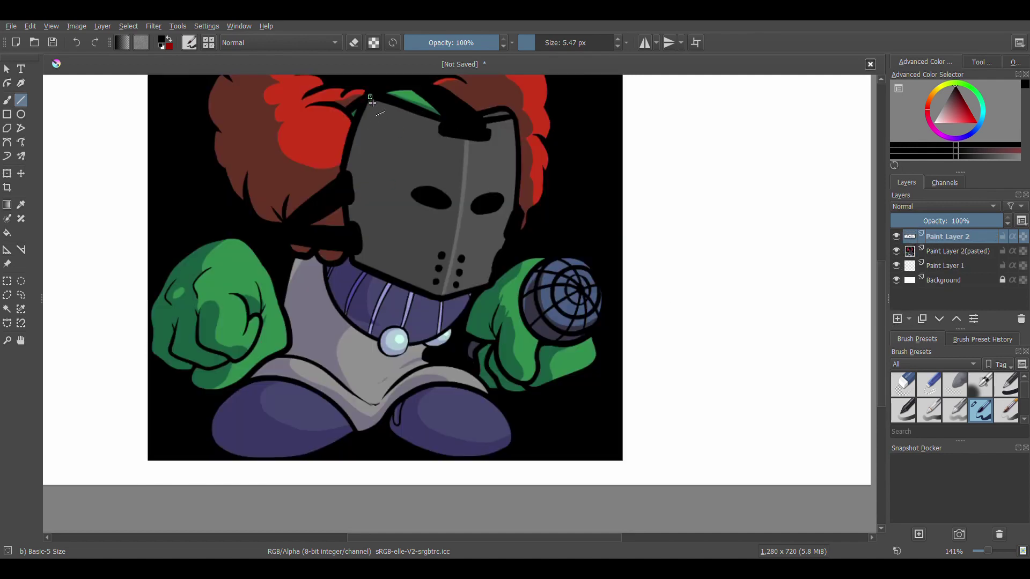
pyautogui.moveTo(354, 262)
pyautogui.mouseDown()
pyautogui.moveTo(443, 299)
pyautogui.moveTo(492, 283)
pyautogui.mouseUp()
pyautogui.moveTo(511, 117)
pyautogui.mouseDown()
pyautogui.moveTo(518, 213)
pyautogui.moveTo(515, 141)
pyautogui.mouseUp()
pyautogui.moveTo(517, 141); pyautogui.dragTo(518, 179)
pyautogui.moveTo(518, 178); pyautogui.dragTo(513, 235)
pyautogui.click(897, 250)
pyautogui.click(896, 250)
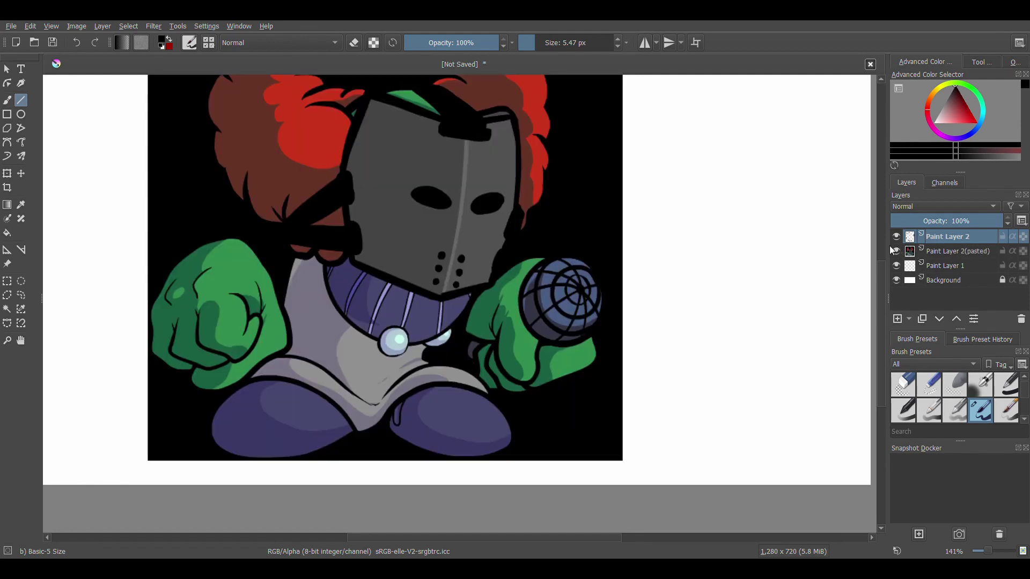
pyautogui.click(896, 250)
pyautogui.click(897, 251)
# Step: Undo the straight lines traced around the mask and the added paint layer
pyautogui.hotkey('ctrl', 'z')
pyautogui.hotkey('ctrl', 'z')
pyautogui.hotkey('ctrl', 'z')
pyautogui.hotkey('ctrl', 'z')
pyautogui.hotkey('ctrl', 'z')
pyautogui.hotkey('ctrl', 'z')
pyautogui.hotkey('ctrl', 'z')
pyautogui.hotkey('ctrl', 'z')
pyautogui.hotkey('ctrl', 'z')
pyautogui.hotkey('ctrl', 'z')
# Step: Try to trace the mask's outline with the Bezier Curve tool directly on the pasted image layer
pyautogui.click(99, 43)
pyautogui.click(11, 144)
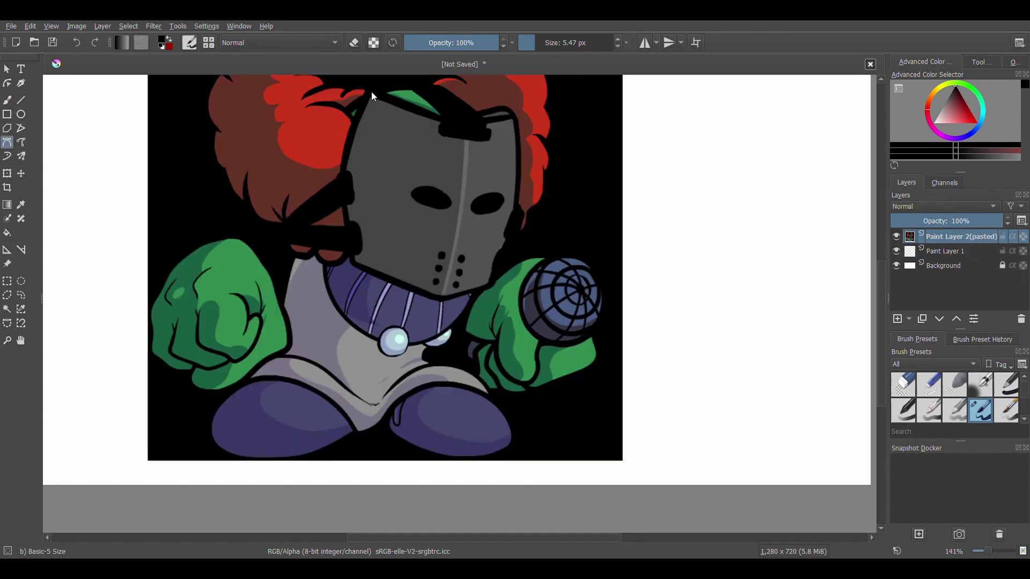
pyautogui.click(354, 262)
pyautogui.click(440, 297)
pyautogui.click(493, 283)
pyautogui.click(518, 210)
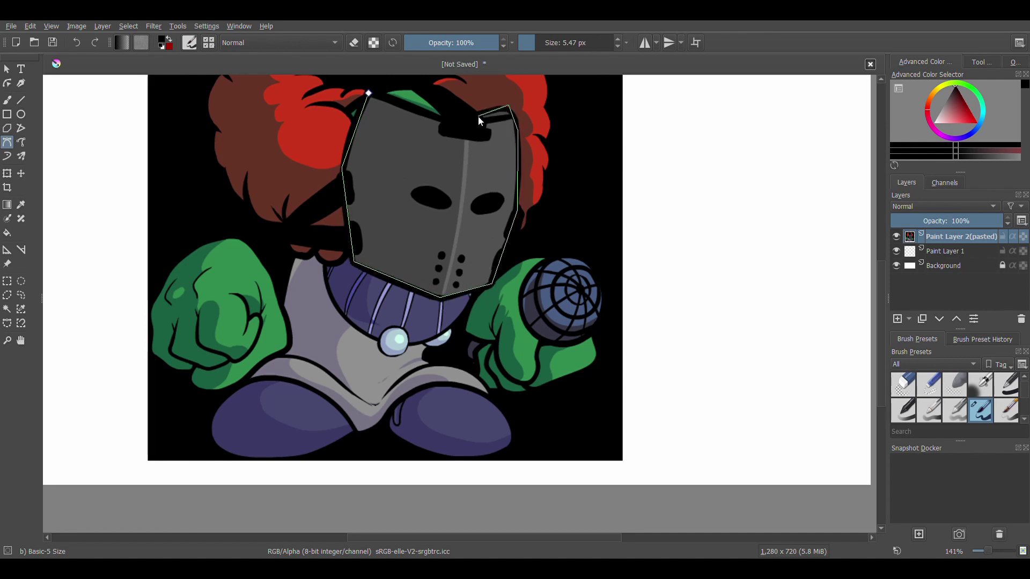
pyautogui.click(443, 118)
pyautogui.click(369, 93)
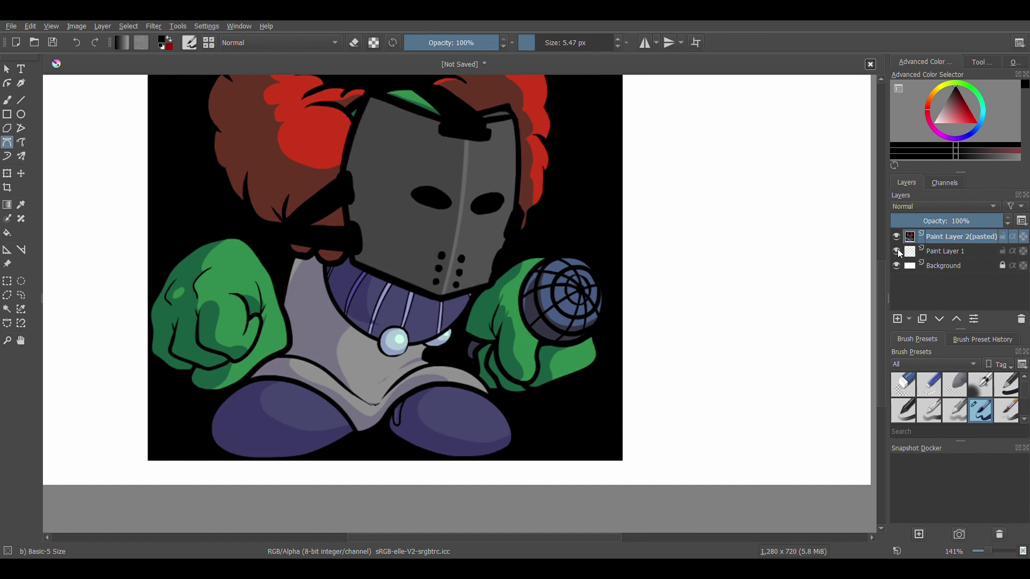
# Step: Add a paint layer above the pasted image and trace the mask's outline on it as a closed black Bezier curve
pyautogui.click(897, 319)
pyautogui.click(343, 158)
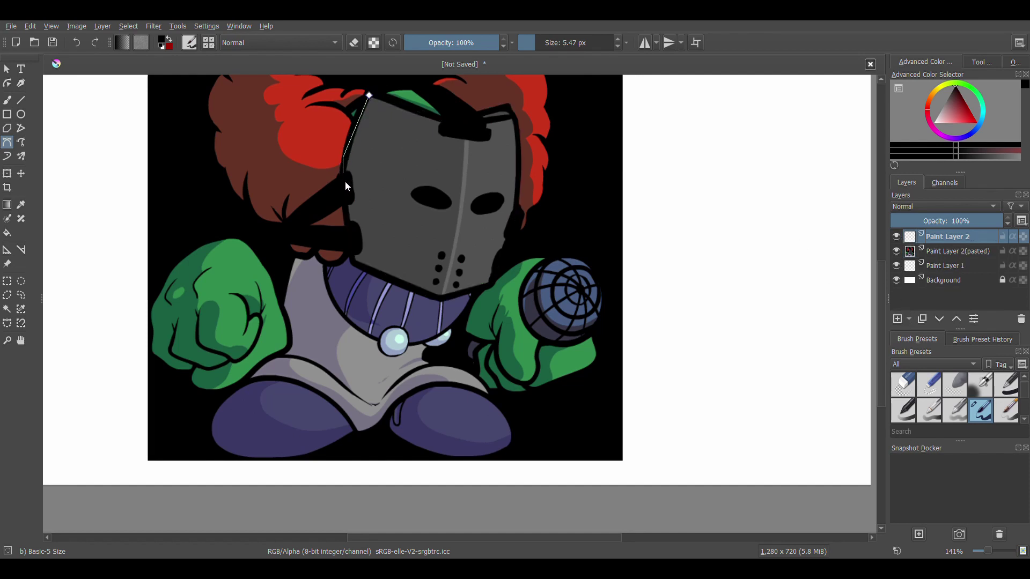
pyautogui.click(351, 262)
pyautogui.click(440, 301)
pyautogui.click(520, 211)
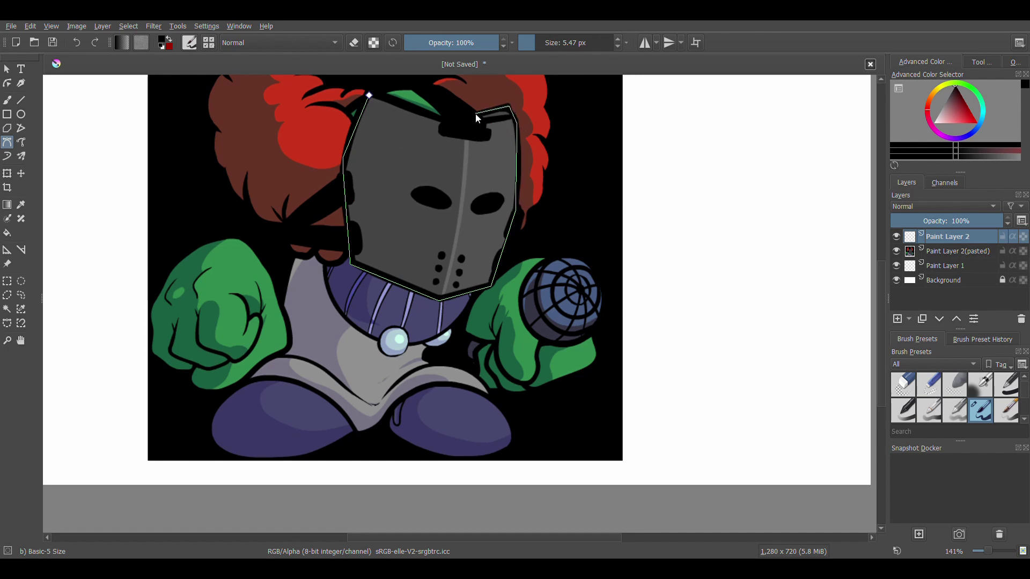
pyautogui.click(370, 95)
pyautogui.click(896, 251)
pyautogui.click(896, 251)
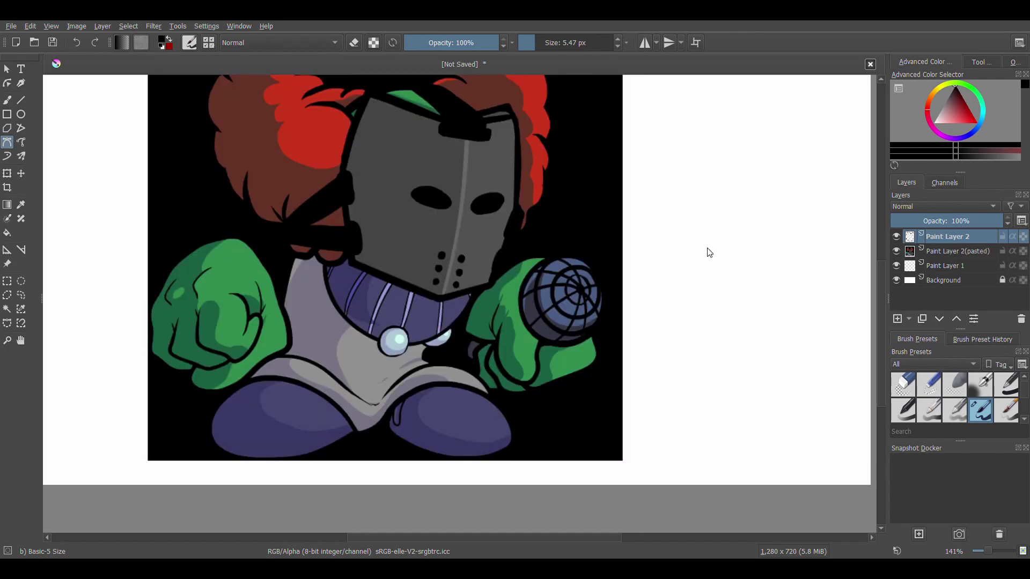
# Step: Trace the mask's eye hole to the right of the central seam as a closed Bezier curve and check it without the reference
pyautogui.scroll(6, 496, 198)
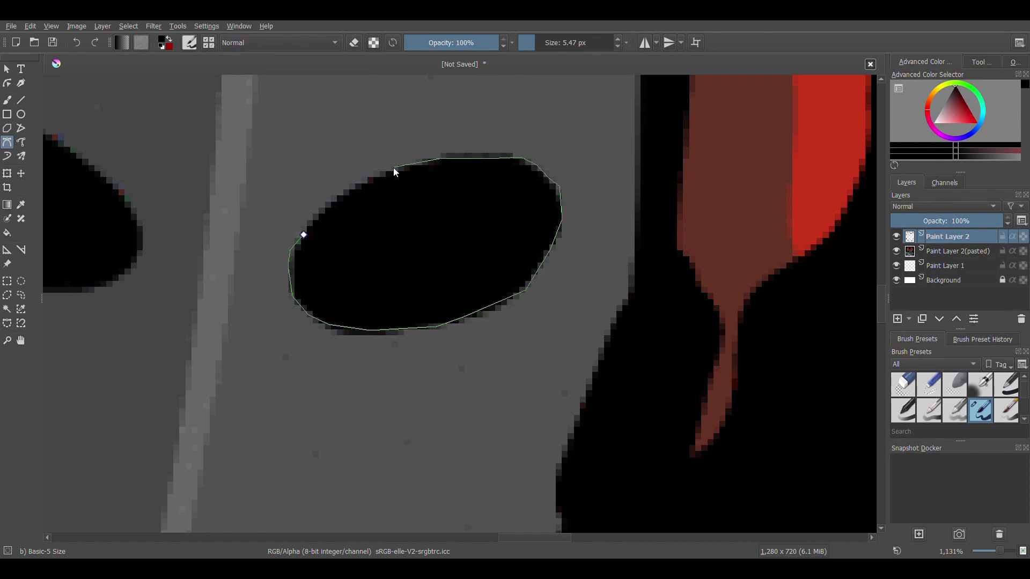
pyautogui.click(305, 234)
pyautogui.scroll(-5, 338, 235)
pyautogui.click(896, 251)
pyautogui.click(897, 251)
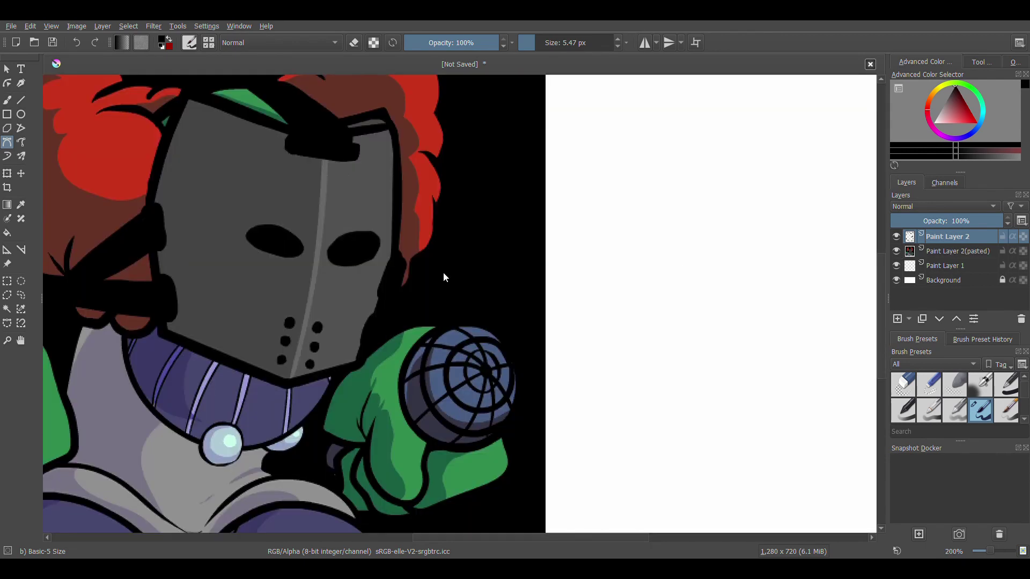
# Step: Trace the mask's eye hole to the left of the central seam as a closed Bezier curve
pyautogui.scroll(4, 319, 236)
pyautogui.click(264, 238)
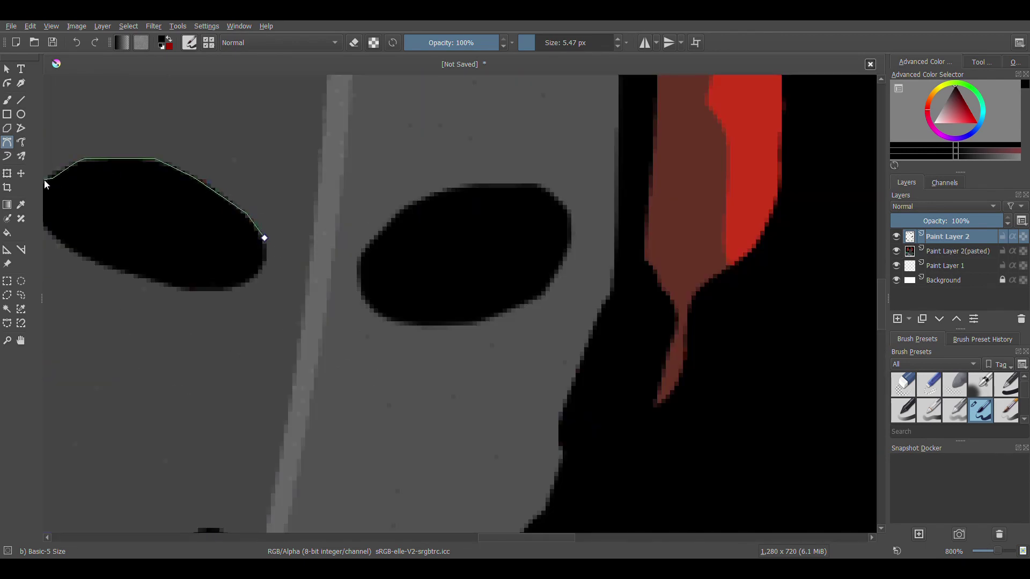
pyautogui.moveTo(42, 244); pyautogui.dragTo(31, 241)
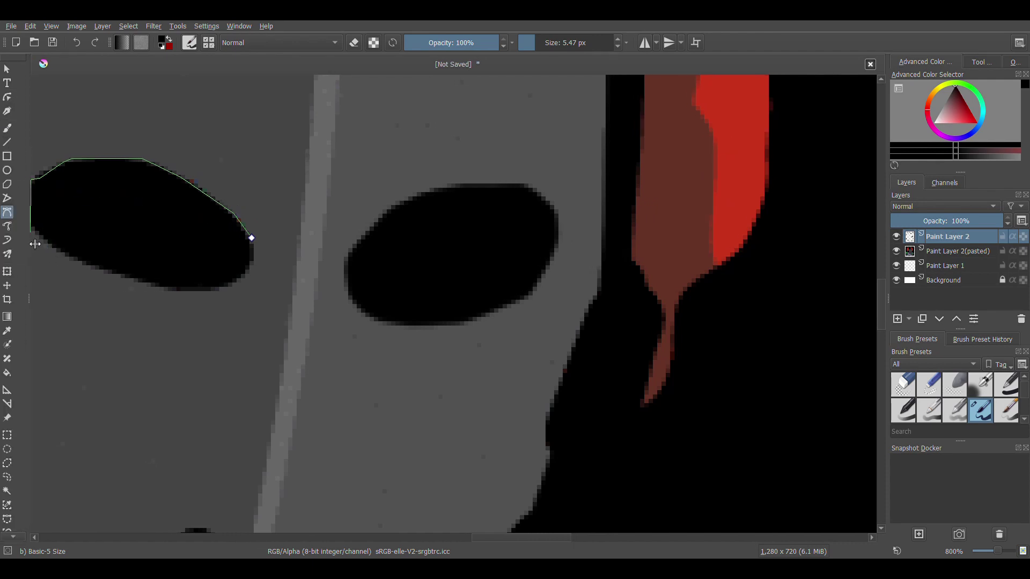
pyautogui.click(222, 288)
pyautogui.doubleClick(251, 270)
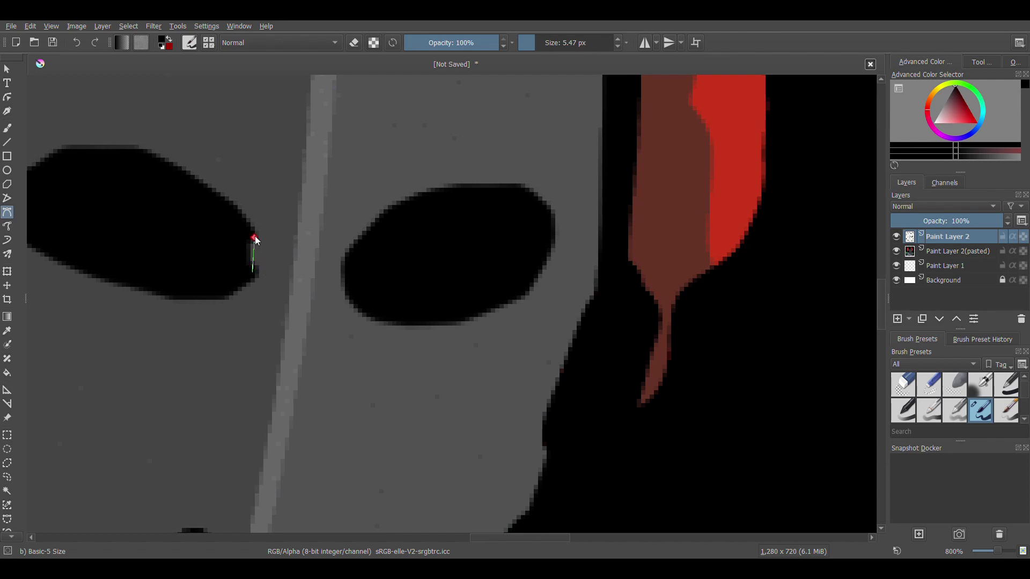
# Step: Sample the seam's light grey as the drawing colour and trace the mask's central seam with a Bezier curve
pyautogui.scroll(-3, 256, 241)
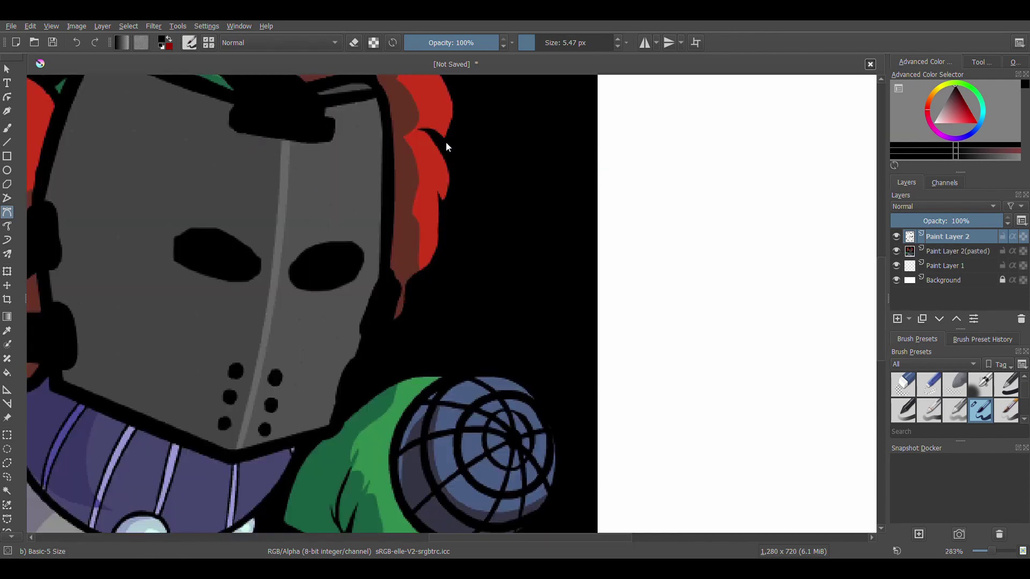
pyautogui.keyDown('ctrl'); pyautogui.rightClick(284, 145); pyautogui.keyUp('ctrl')
pyautogui.click(285, 137)
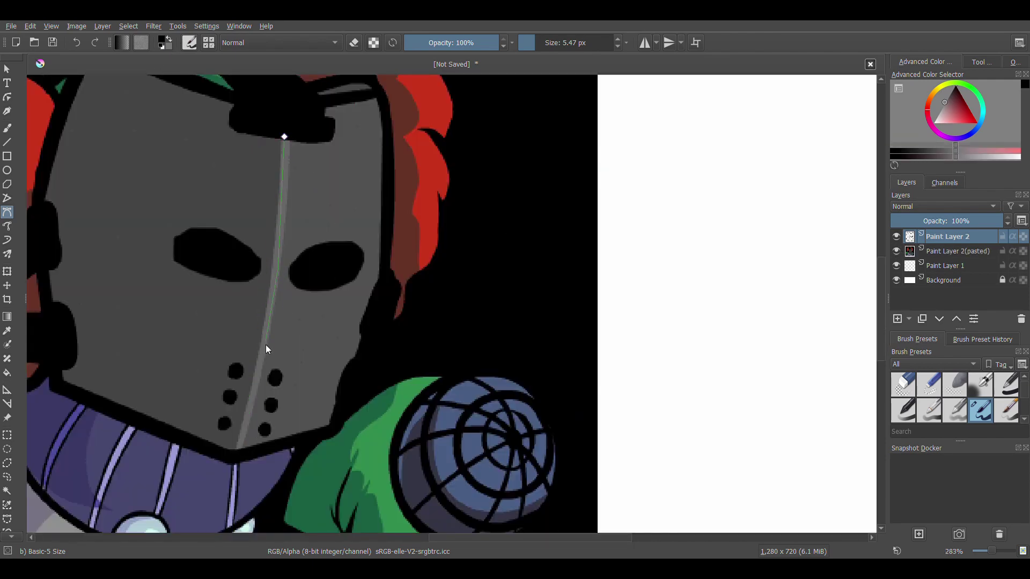
pyautogui.doubleClick(239, 448)
pyautogui.hotkey('ctrl', 'z')
pyautogui.click(169, 39)
pyautogui.click(286, 138)
pyautogui.click(286, 137)
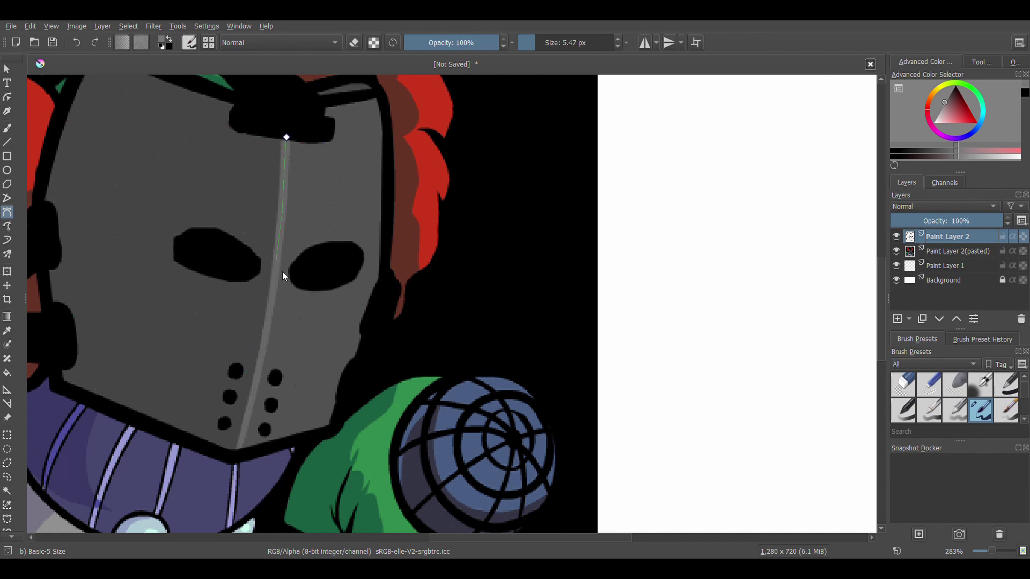
pyautogui.doubleClick(240, 449)
pyautogui.click(896, 251)
pyautogui.click(896, 251)
# Step: Switch back to black and trace the uppermost breathing hole left of the mask's seam with the Bezier Curve tool
pyautogui.scroll(3, 437, 362)
pyautogui.scroll(-2, 4, 498)
pyautogui.click(7, 532)
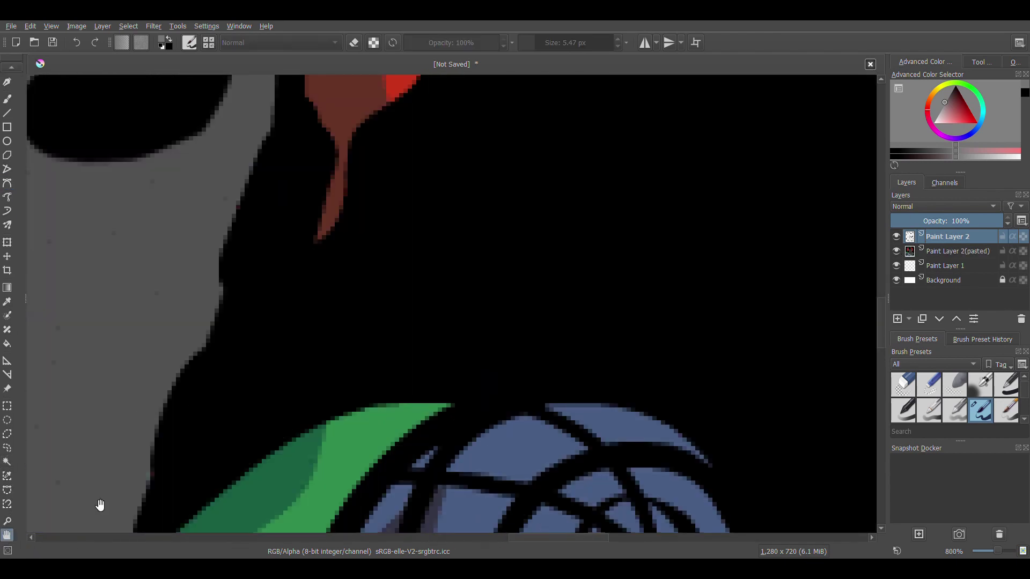
pyautogui.moveTo(99, 506); pyautogui.dragTo(470, 398)
pyautogui.moveTo(29, 304); pyautogui.dragTo(36, 305)
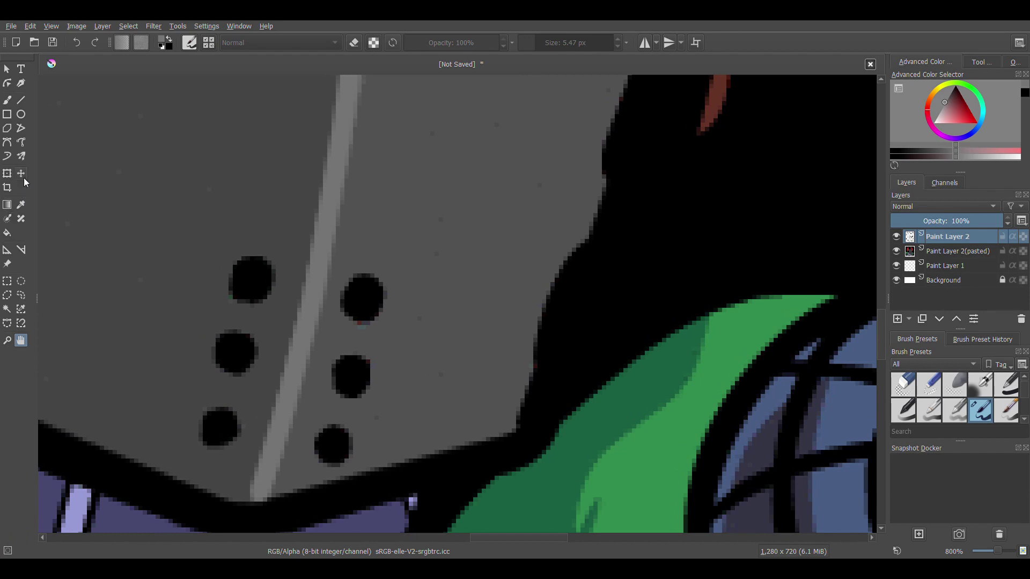
pyautogui.click(7, 142)
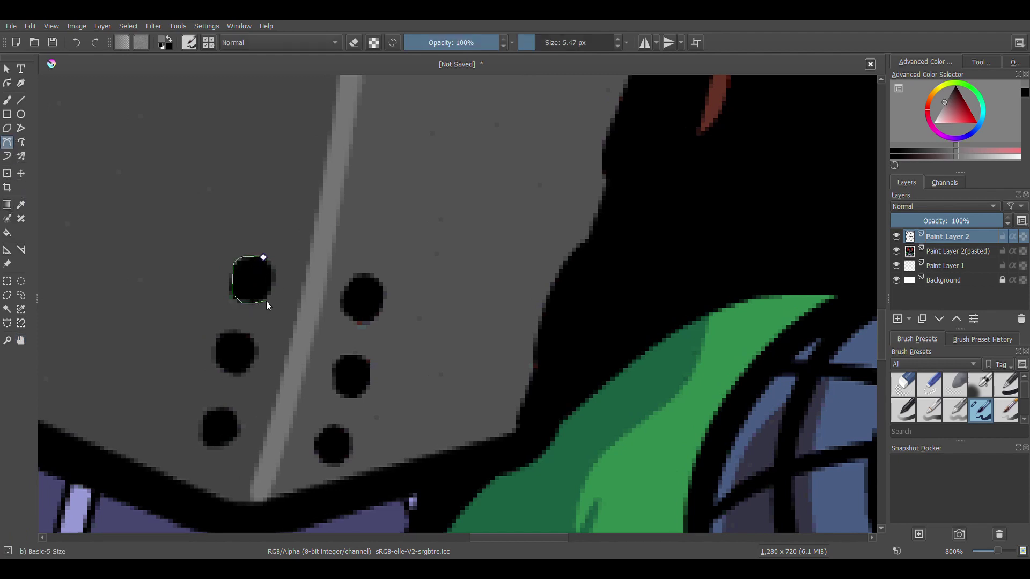
pyautogui.click(263, 257)
pyautogui.hotkey('ctrl', 'z')
pyautogui.click(169, 39)
pyautogui.click(261, 256)
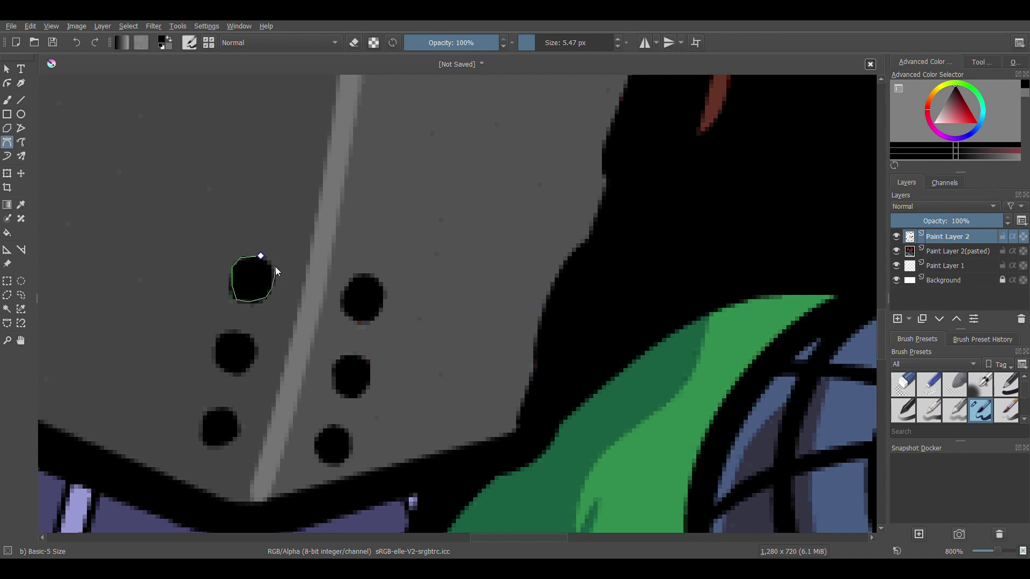
pyautogui.click(260, 256)
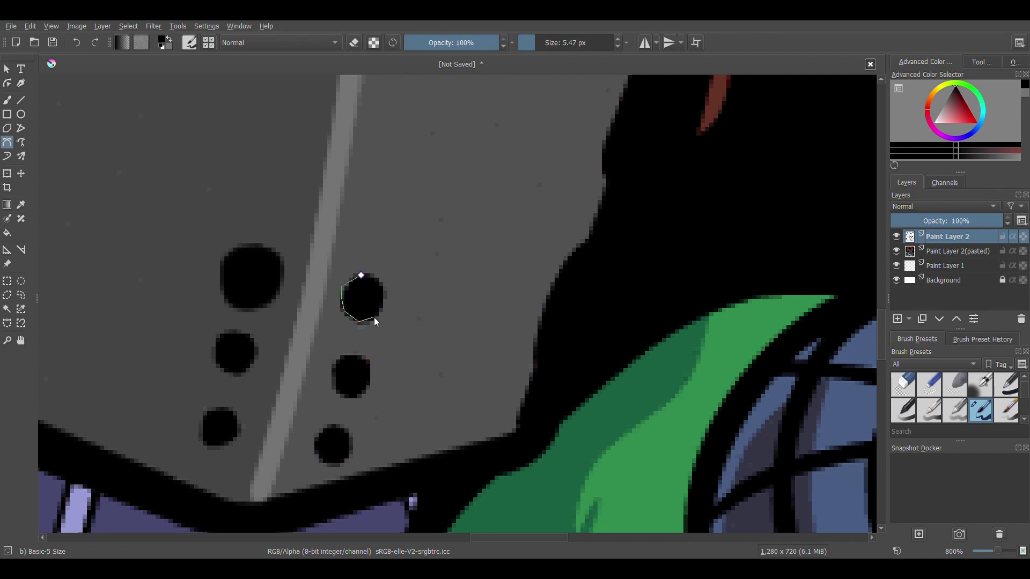
# Step: Trace the upper and middle breathing holes right of the mask's seam as closed black curves
pyautogui.click(385, 299)
pyautogui.click(381, 287)
pyautogui.click(361, 275)
pyautogui.scroll(1, 370, 382)
pyautogui.scroll(-2, 353, 394)
pyautogui.scroll(2, 353, 395)
pyautogui.click(365, 355)
pyautogui.click(345, 345)
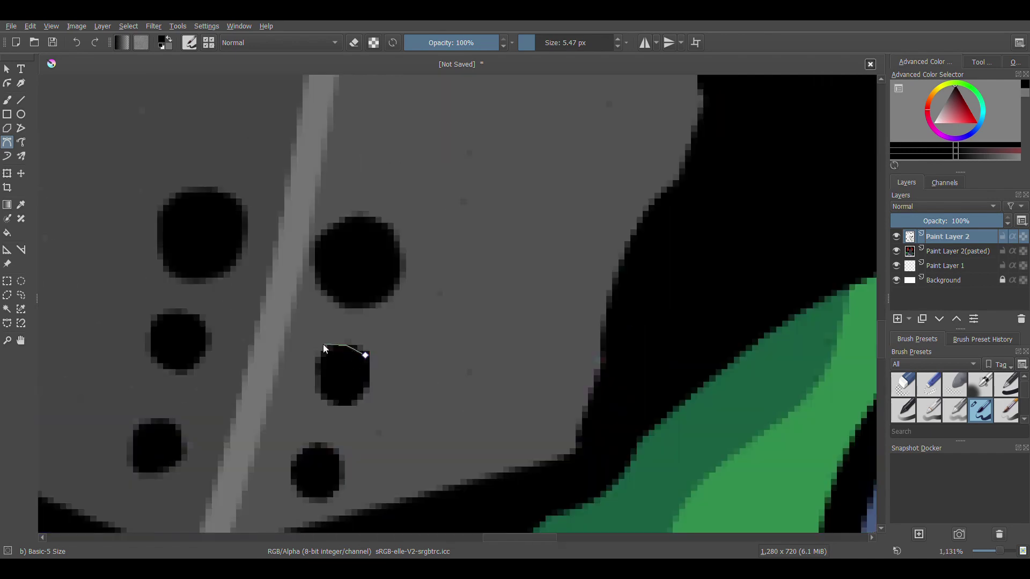
pyautogui.click(365, 355)
# Step: Trace the middle and bottom breathing holes left of the seam and the bottom one right of it
pyautogui.click(202, 315)
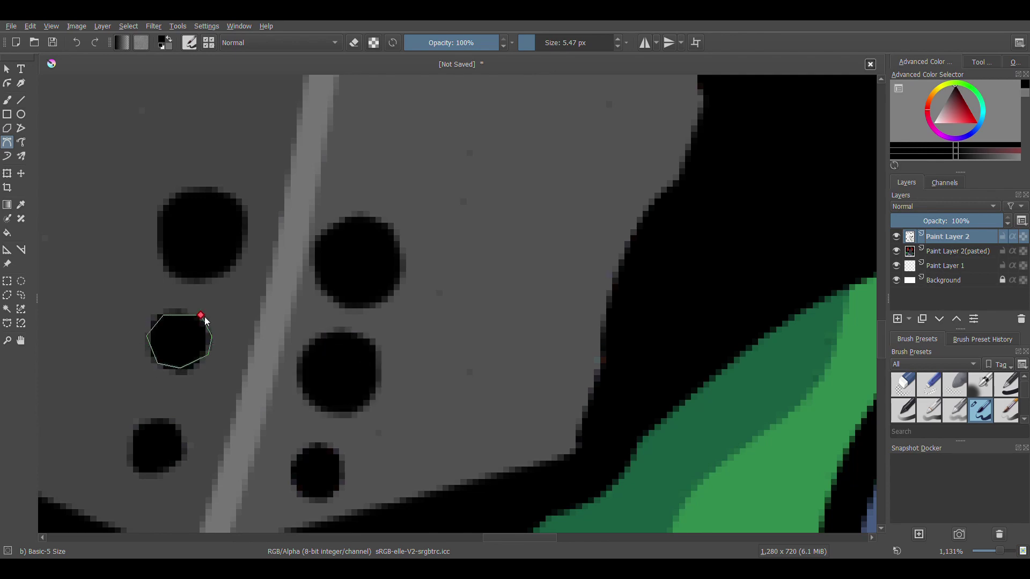
pyautogui.click(203, 316)
pyautogui.click(175, 420)
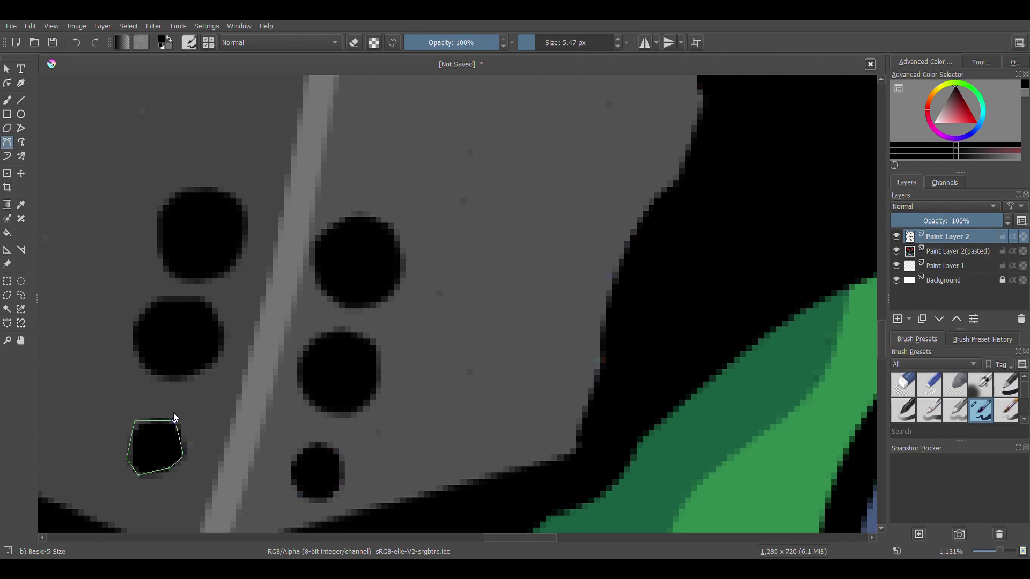
pyautogui.click(175, 421)
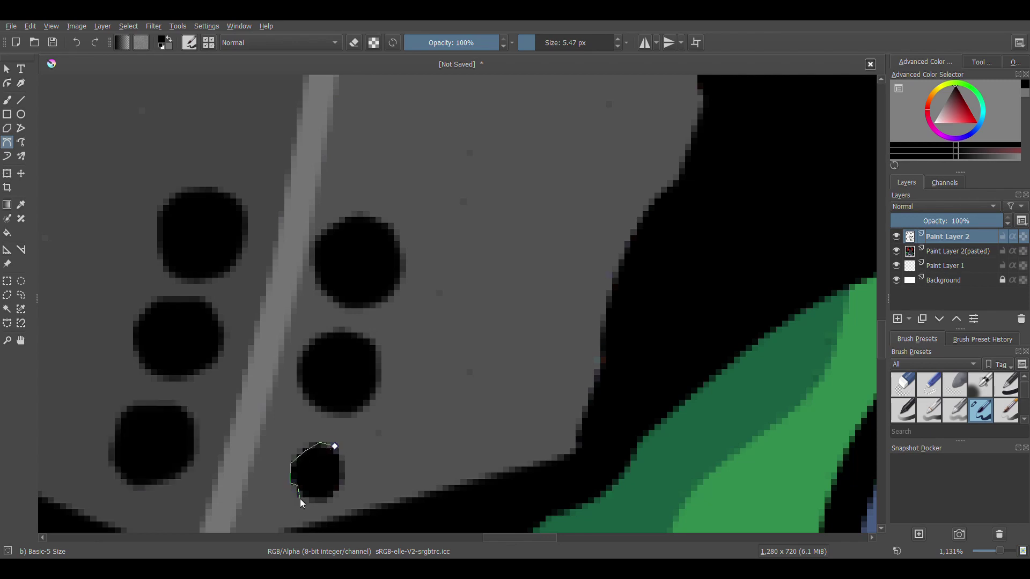
pyautogui.click(336, 448)
# Step: Compare the traced mask with the character reference by toggling the pasted layer's visibility
pyautogui.scroll(-5, 478, 342)
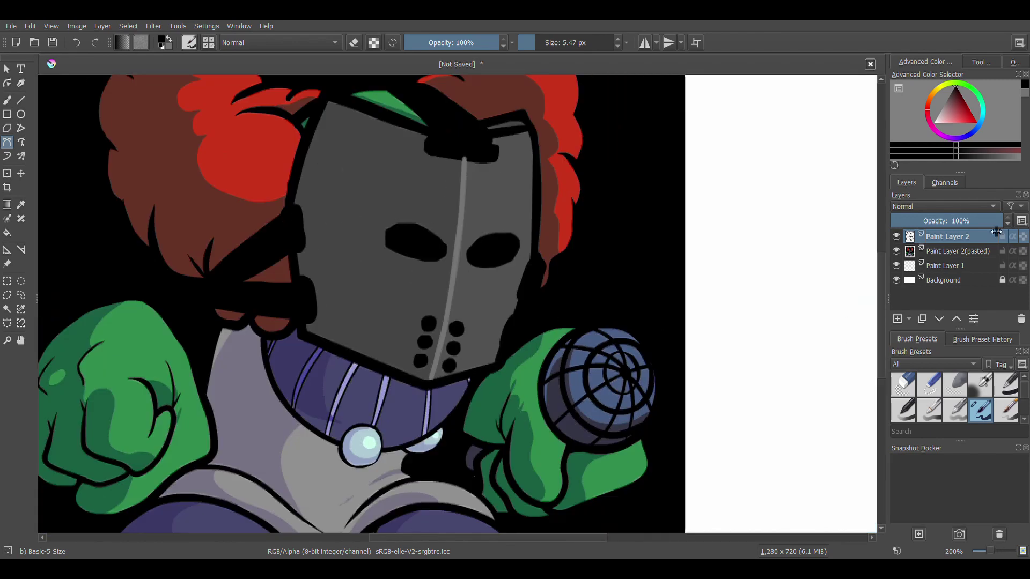
pyautogui.click(881, 248)
pyautogui.scroll(-4, 582, 387)
pyautogui.click(21, 340)
pyautogui.moveTo(579, 409); pyautogui.dragTo(529, 260)
pyautogui.scroll(3, 528, 343)
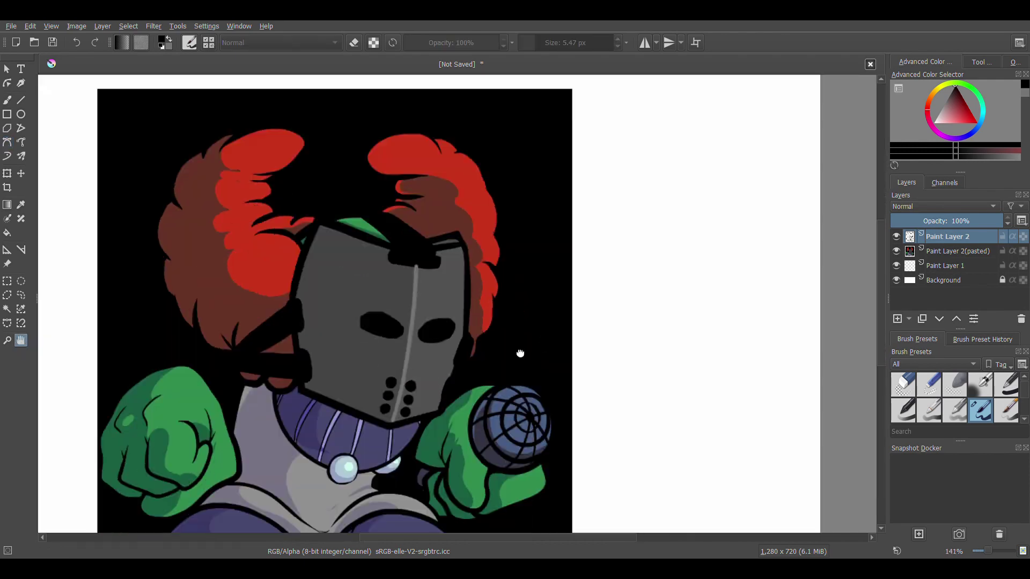
pyautogui.moveTo(520, 353); pyautogui.dragTo(540, 293)
pyautogui.scroll(-1, 540, 292)
pyautogui.click(898, 250)
pyautogui.click(898, 250)
# Step: Trace the black clasp at the mask's top edge and the narrow strap beside it as one closed Bezier curve
pyautogui.scroll(2, 606, 297)
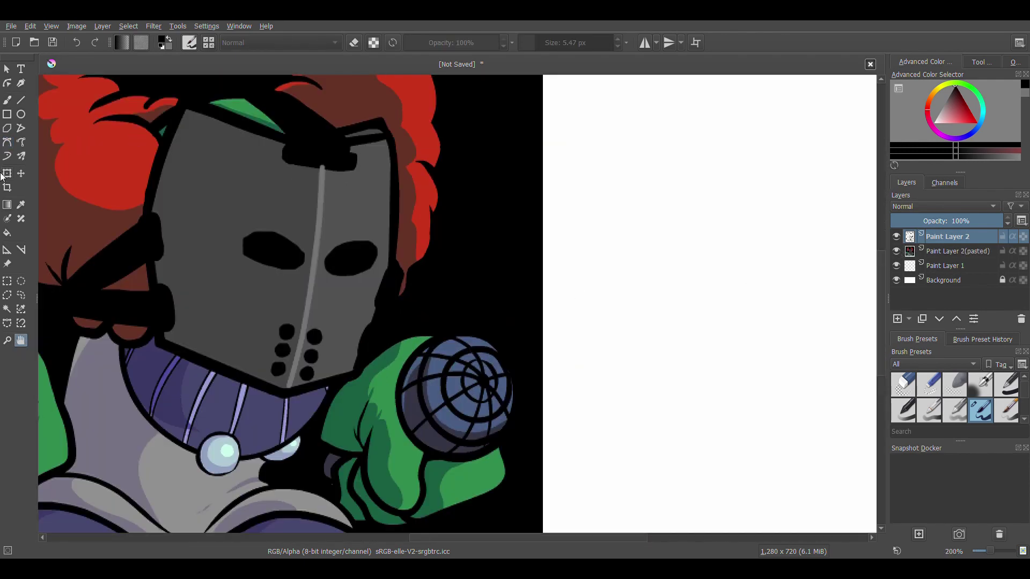
pyautogui.click(8, 143)
pyautogui.scroll(3, 291, 152)
pyautogui.click(275, 135)
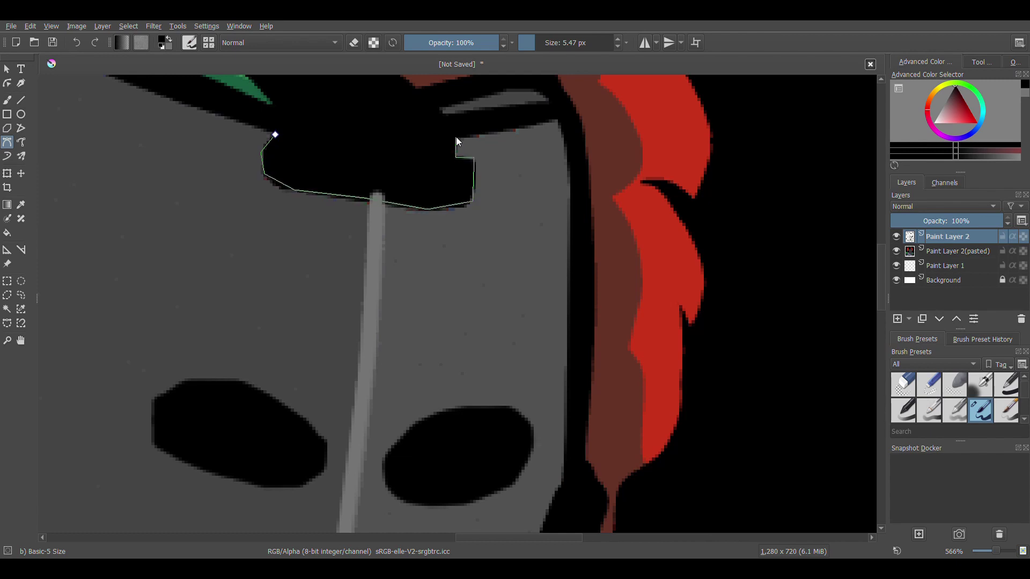
pyautogui.click(449, 113)
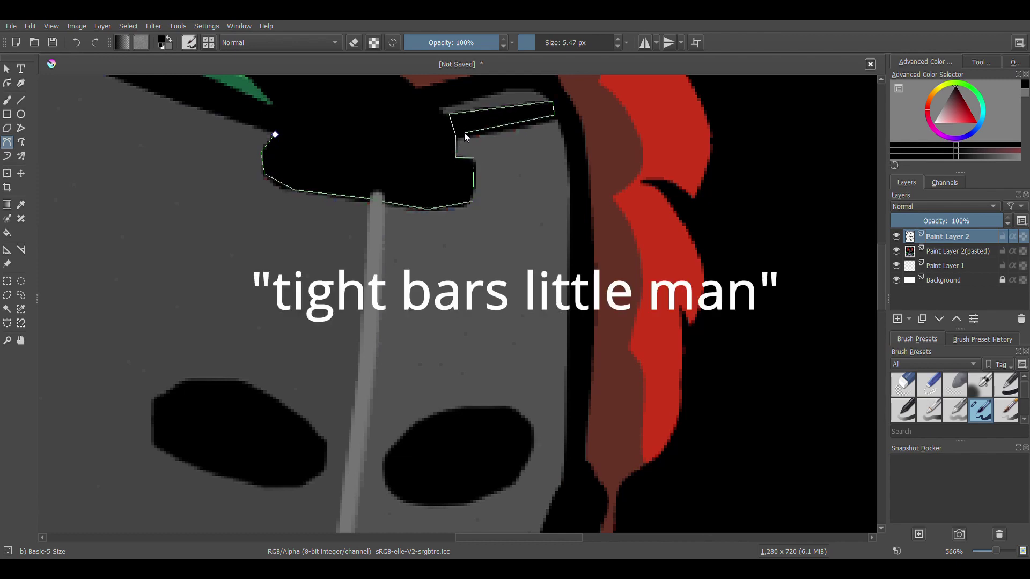
pyautogui.click(275, 135)
pyautogui.click(896, 251)
pyautogui.click(897, 251)
# Step: Trace the black outline around the green tip above the mask's top edge with a Bezier curve
pyautogui.scroll(-1, 361, 179)
pyautogui.click(20, 340)
pyautogui.moveTo(233, 91); pyautogui.dragTo(282, 296)
pyautogui.scroll(-12, 284, 297)
pyautogui.scroll(10, 284, 297)
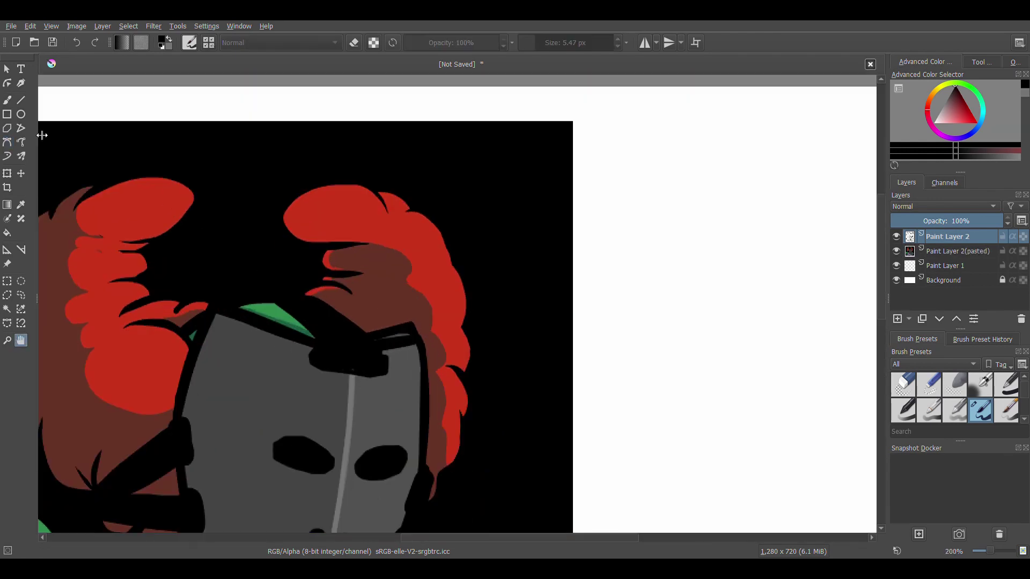
pyautogui.click(8, 143)
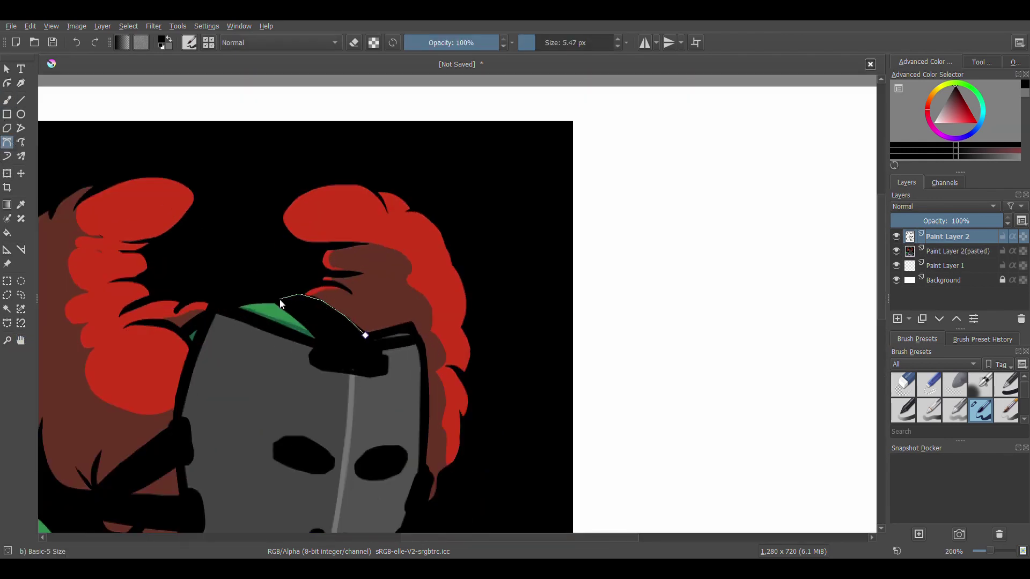
pyautogui.doubleClick(315, 338)
pyautogui.click(896, 251)
pyautogui.scroll(-2, 650, 342)
pyautogui.click(896, 251)
# Step: Trace the two black straps and their clasps on the mask's left side as one closed Bezier curve
pyautogui.scroll(4, 447, 343)
pyautogui.click(488, 215)
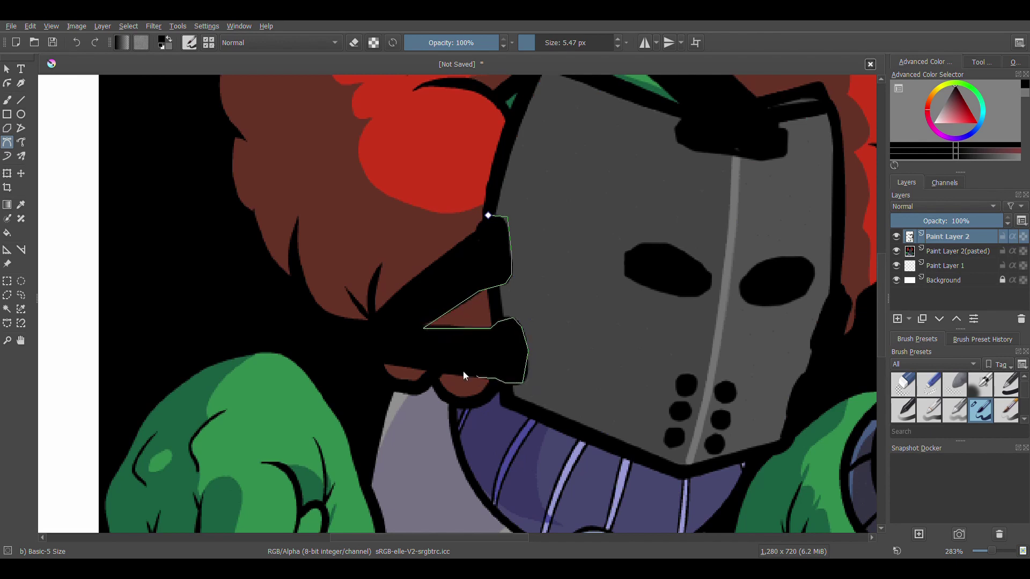
pyautogui.click(479, 227)
pyautogui.click(487, 215)
# Step: Check the traced mask against the reference, leaving the pasted character layer hidden
pyautogui.click(896, 251)
pyautogui.scroll(-4, 676, 329)
pyautogui.scroll(-2, 803, 296)
pyautogui.scroll(5, 802, 297)
pyautogui.scroll(-2, 547, 406)
pyautogui.click(896, 251)
pyautogui.click(896, 251)
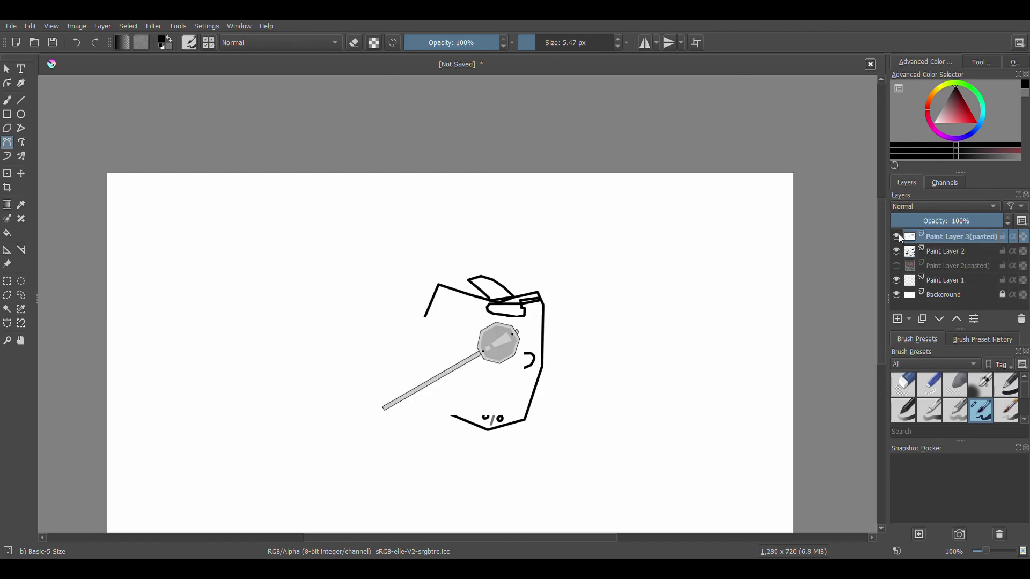
# Step: Move the pasted grey warning sign to the left, clear of the mask line art
pyautogui.click(21, 173)
pyautogui.moveTo(461, 370); pyautogui.dragTo(303, 338)
pyautogui.scroll(5, 230, 317)
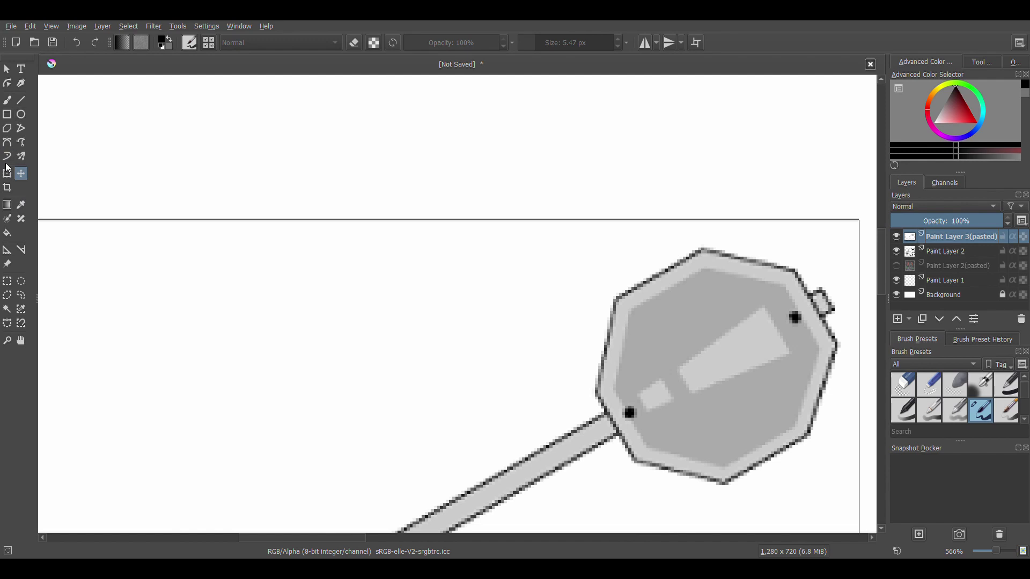
# Step: Trace the octagonal outline of the warning sign and the small tab on its edge with black Bezier curves on the pasted layer
pyautogui.click(7, 142)
pyautogui.scroll(-2, 653, 390)
pyautogui.scroll(1, 809, 393)
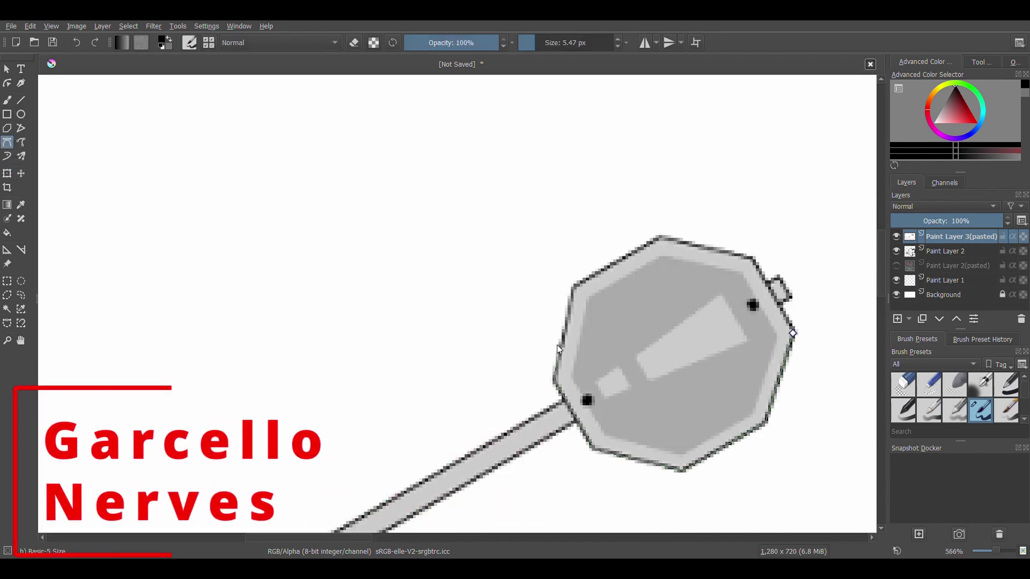
pyautogui.click(572, 285)
pyautogui.click(659, 236)
pyautogui.click(753, 258)
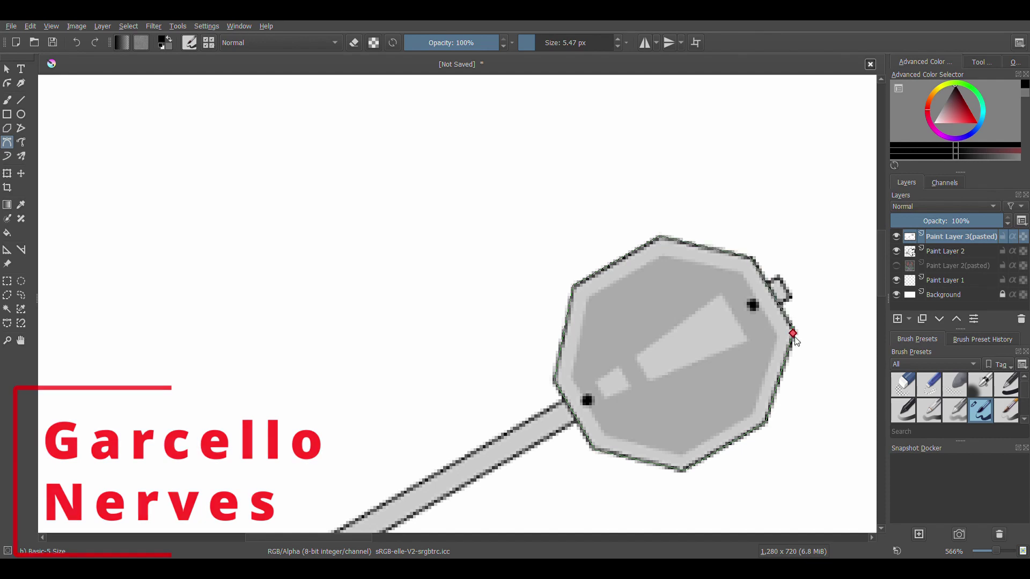
pyautogui.click(792, 329)
pyautogui.click(777, 279)
pyautogui.click(787, 299)
pyautogui.click(773, 279)
# Step: Trace the exclamation mark's small square and tapered bar on the sign face with closed Bezier curves
pyautogui.scroll(-2, 555, 441)
pyautogui.scroll(4, 579, 442)
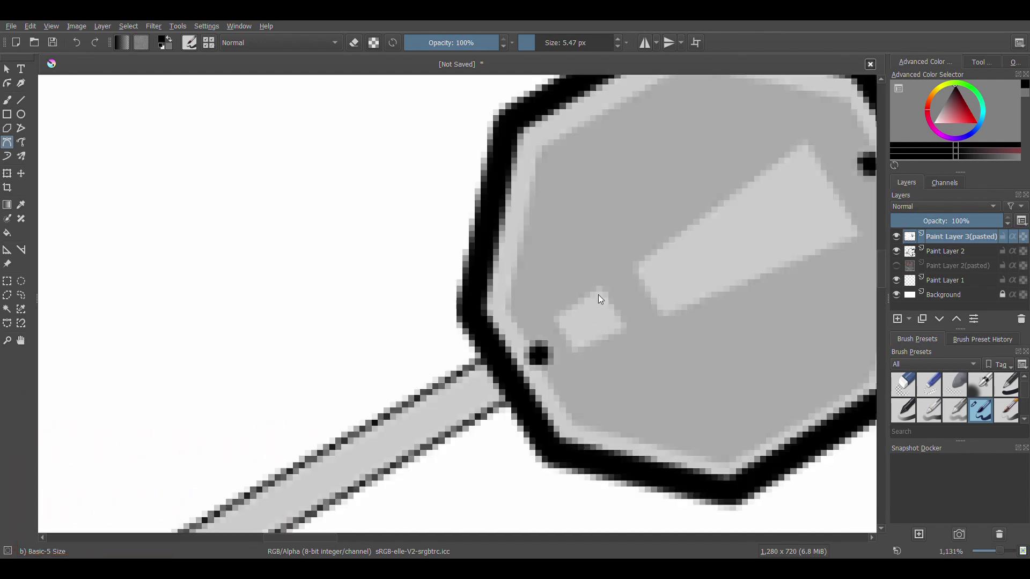
pyautogui.click(625, 327)
pyautogui.click(600, 286)
pyautogui.scroll(1, 594, 276)
pyautogui.moveTo(623, 324); pyautogui.dragTo(624, 324)
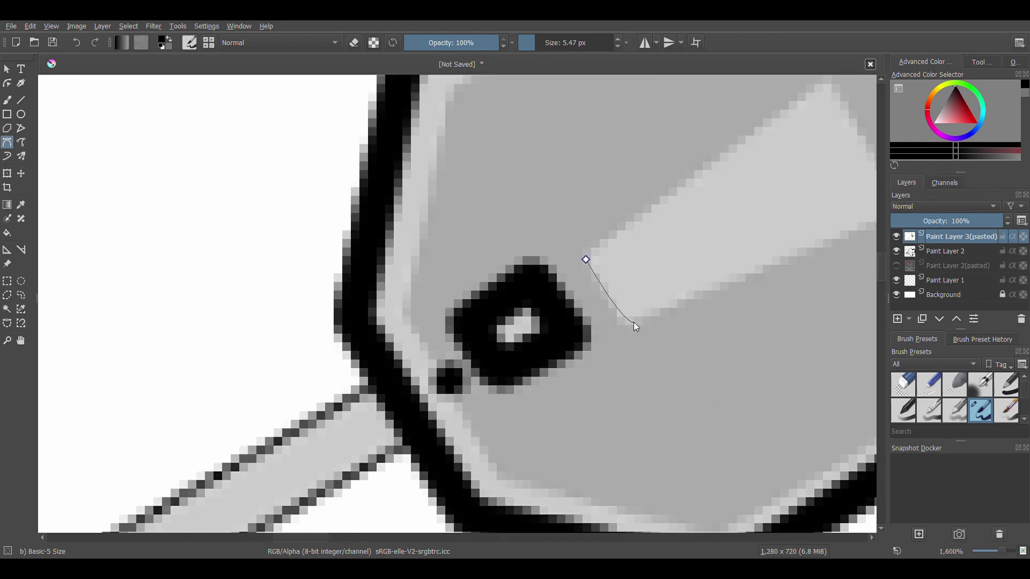
pyautogui.click(797, 252)
pyautogui.scroll(-2, 797, 252)
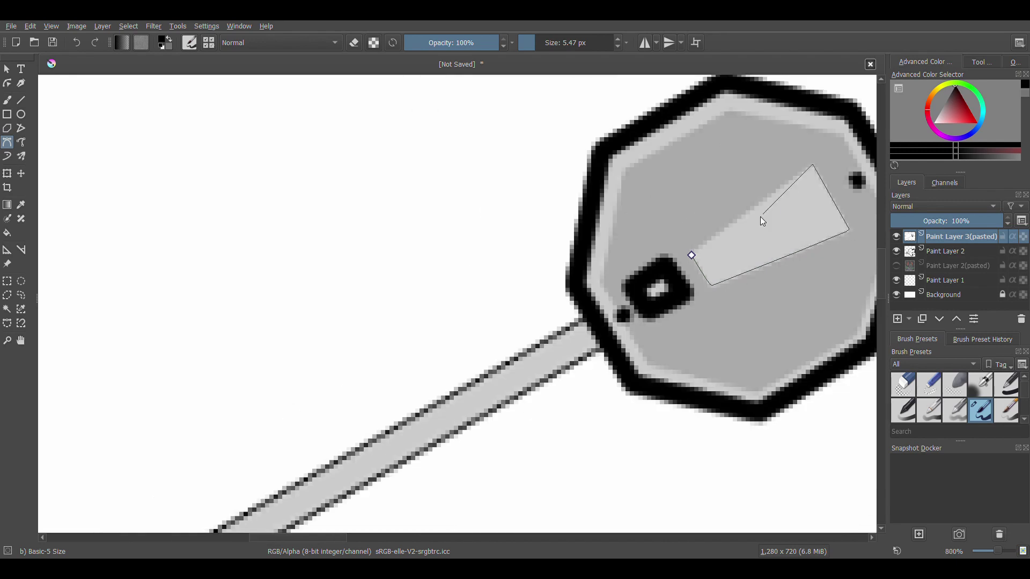
pyautogui.click(691, 255)
# Step: Trace the sign's long handle as one closed Bezier curve running from the octagon's edge to the handle's end and back
pyautogui.scroll(-3, 751, 310)
pyautogui.scroll(3, 694, 392)
pyautogui.click(704, 195)
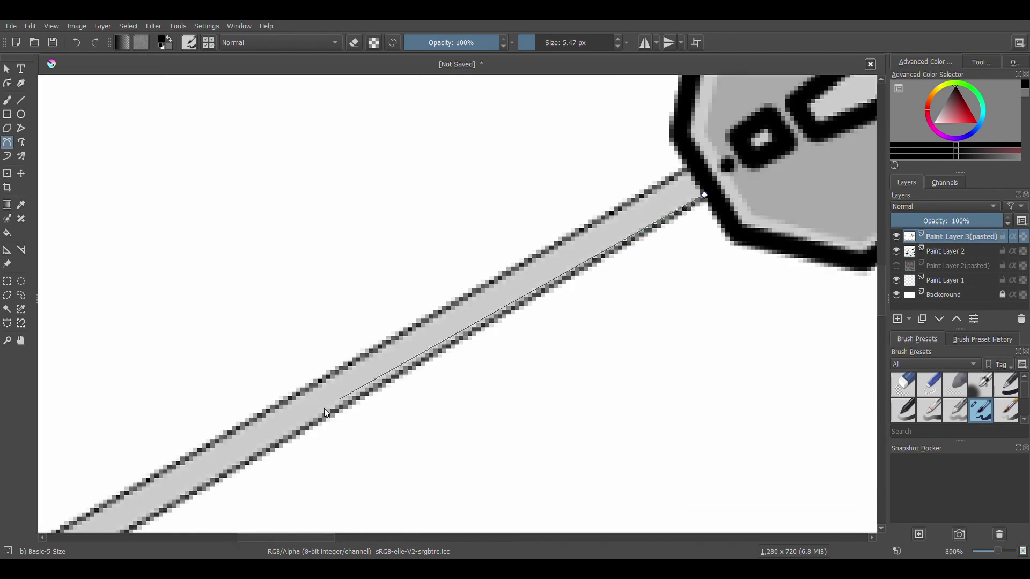
pyautogui.scroll(-2, 242, 462)
pyautogui.moveTo(162, 507); pyautogui.dragTo(208, 462)
pyautogui.click(137, 506)
pyautogui.click(127, 491)
pyautogui.click(509, 270)
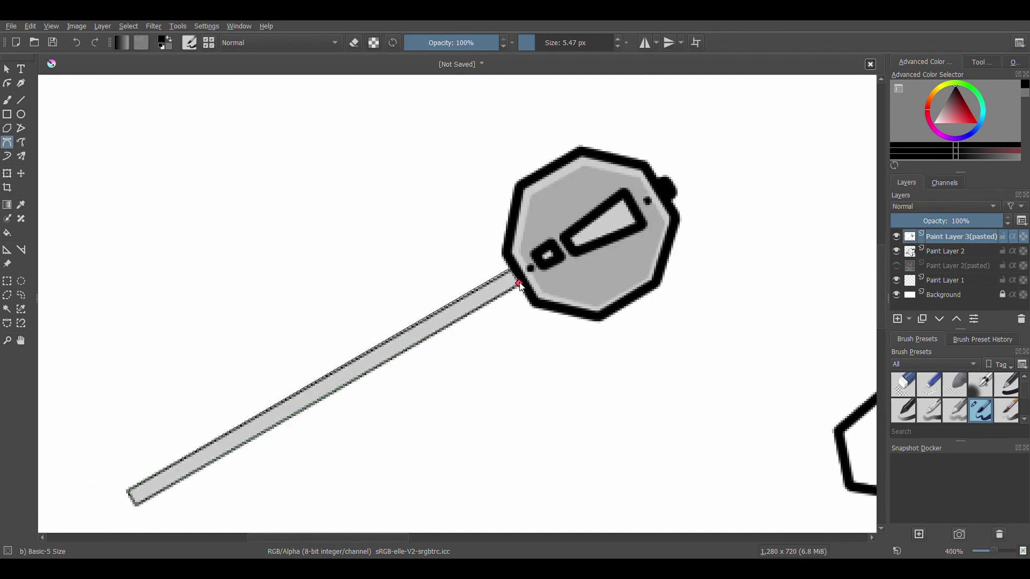
pyautogui.click(519, 284)
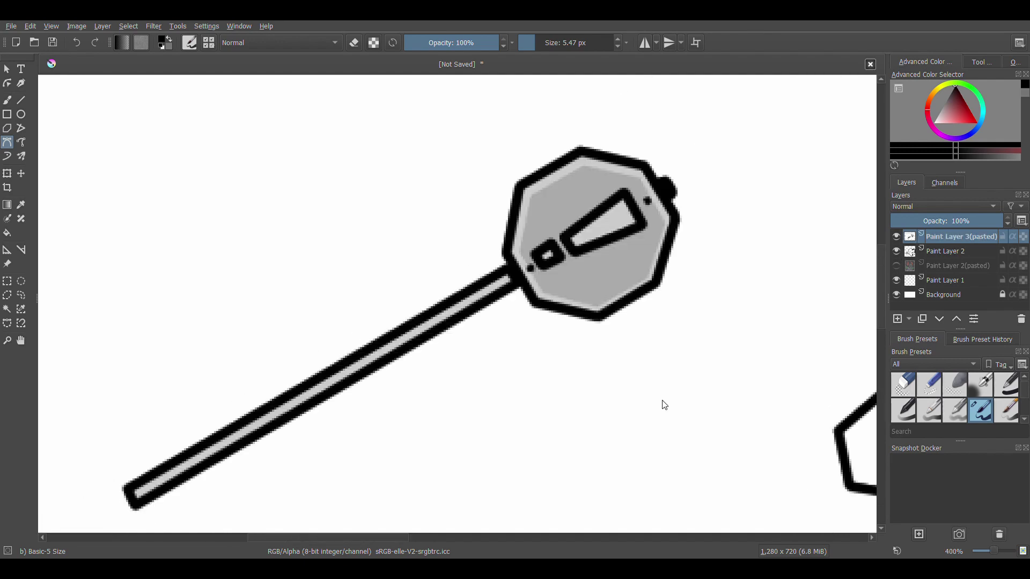
# Step: Add a new paint layer above the pasted sign and trace the sign's octagonal outline on it with a Bezier curve
pyautogui.scroll(2, 613, 246)
pyautogui.scroll(-5, 613, 246)
pyautogui.click(900, 318)
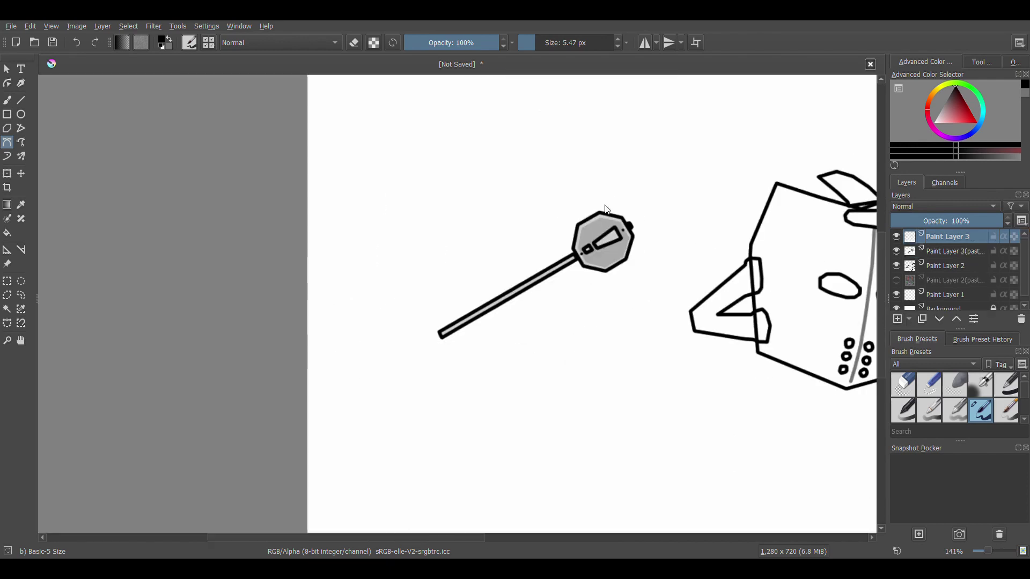
pyautogui.scroll(4, 606, 209)
pyautogui.click(660, 235)
pyautogui.click(634, 326)
pyautogui.click(552, 379)
pyautogui.click(462, 358)
pyautogui.click(423, 286)
pyautogui.click(441, 188)
pyautogui.click(526, 147)
pyautogui.click(621, 169)
# Step: Trace the small tab on the octagon's edge as a closed Bezier curve on the new layer
pyautogui.click(636, 181)
pyautogui.click(650, 181)
pyautogui.click(660, 195)
pyautogui.click(650, 208)
pyautogui.click(636, 182)
# Step: Trace the exclamation mark's tapered bar and small square on the new layer with closed Bezier curves
pyautogui.click(589, 206)
pyautogui.click(613, 248)
pyautogui.click(523, 288)
pyautogui.click(503, 266)
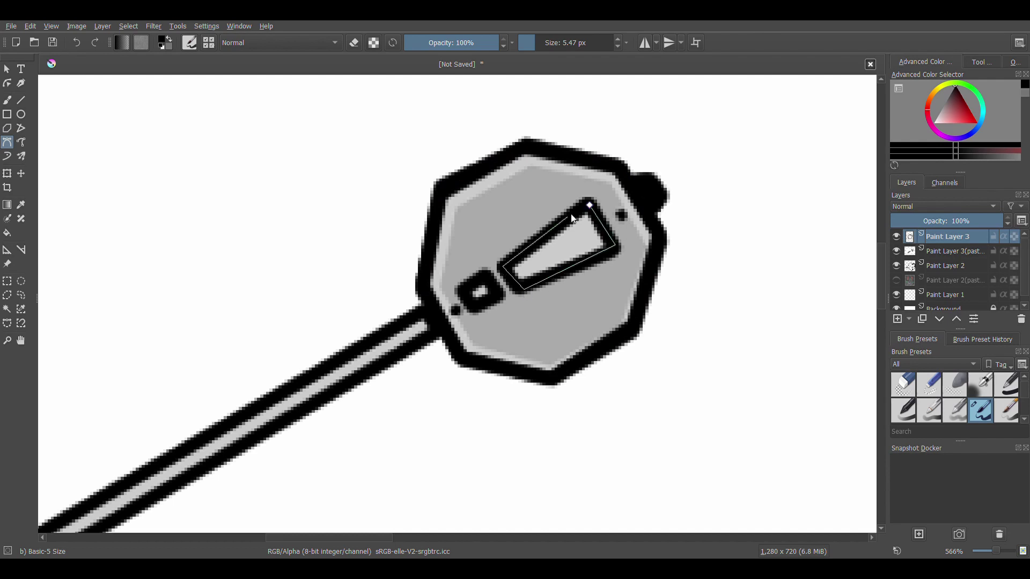
pyautogui.click(587, 205)
pyautogui.click(896, 251)
pyautogui.click(896, 251)
pyautogui.click(485, 277)
pyautogui.click(496, 295)
pyautogui.click(473, 305)
pyautogui.click(463, 291)
pyautogui.click(485, 276)
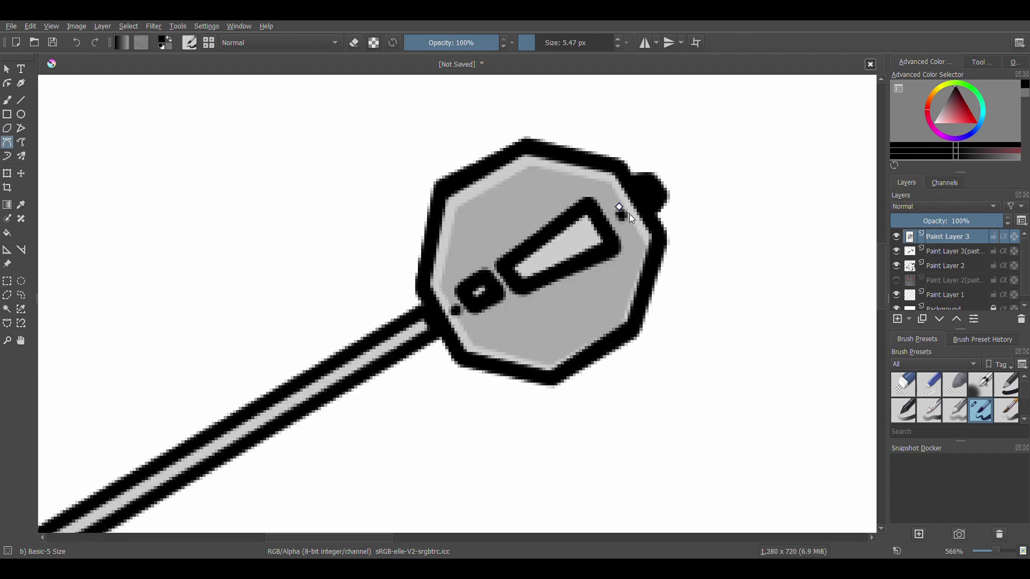
# Step: Finish tracing the rivet beside the exclamation mark's wide end and trace the sign's handle on the new layer
pyautogui.scroll(-5, 52, 529)
pyautogui.click(49, 522)
pyautogui.click(52, 526)
pyautogui.click(148, 468)
pyautogui.scroll(3, 149, 472)
pyautogui.scroll(-4, 123, 496)
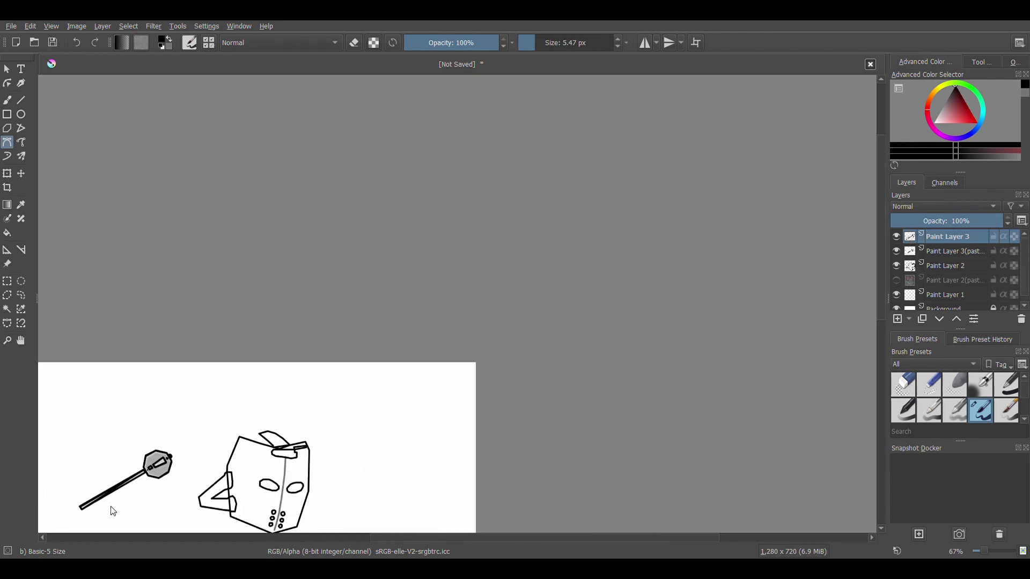
# Step: Compare the traced sign with the pasted one and add a line along the handle's lower edge
pyautogui.scroll(5, 123, 497)
pyautogui.scroll(-1, 138, 461)
pyautogui.click(894, 252)
pyautogui.click(894, 251)
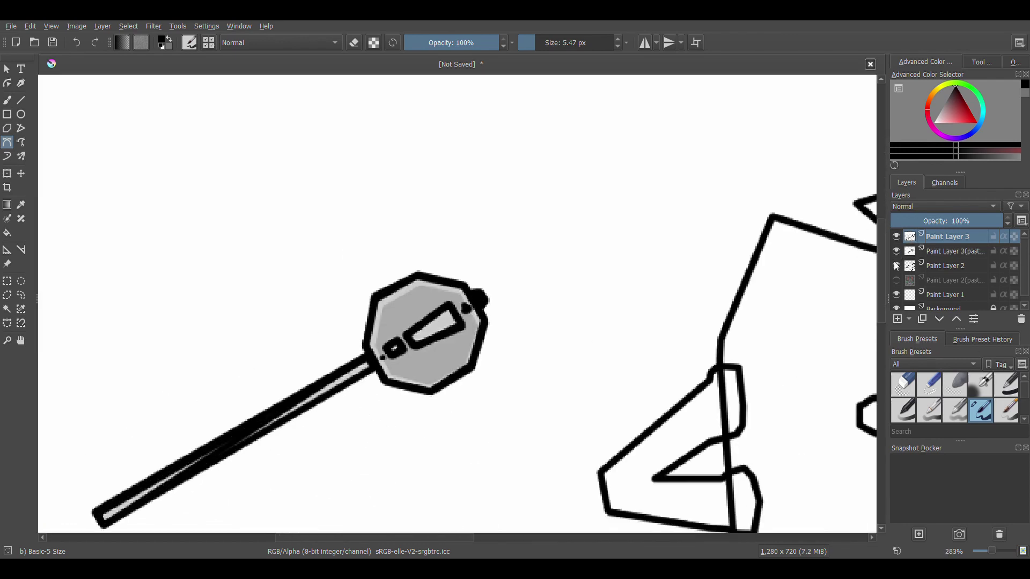
pyautogui.click(177, 482)
pyautogui.click(373, 371)
pyautogui.click(178, 482)
pyautogui.click(896, 250)
pyautogui.click(896, 251)
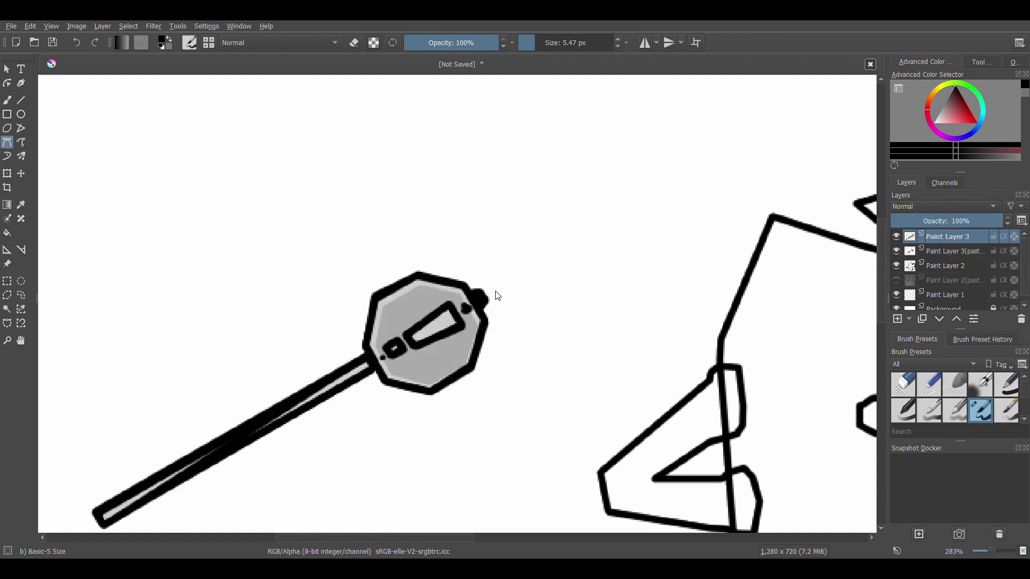
# Step: Sample the grey of the pasted sign's face, hide the pasted sign layer and make Paint Layer 3 active
pyautogui.keyDown('ctrl'); pyautogui.click(437, 361); pyautogui.keyUp('ctrl')
pyautogui.scroll(-2, 438, 361)
pyautogui.scroll(3, 494, 415)
pyautogui.click(915, 255)
pyautogui.click(897, 237)
pyautogui.click(898, 237)
pyautogui.click(894, 253)
pyautogui.click(916, 240)
pyautogui.click(319, 227)
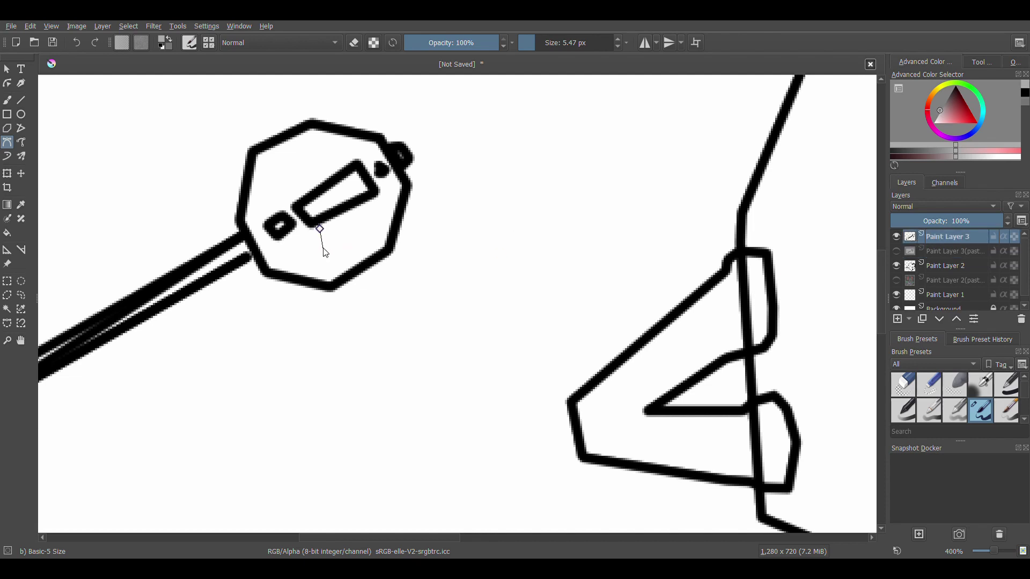
pyautogui.hotkey('ctrl', 'z')
pyautogui.click(79, 43)
pyautogui.click(96, 43)
pyautogui.click(98, 44)
pyautogui.click(8, 141)
pyautogui.press('d')
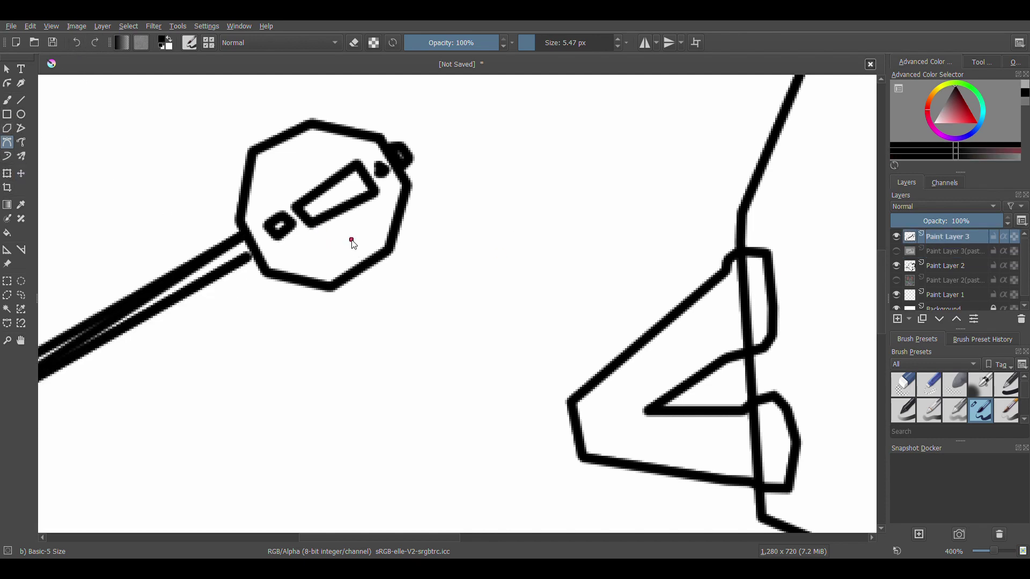
pyautogui.click(7, 129)
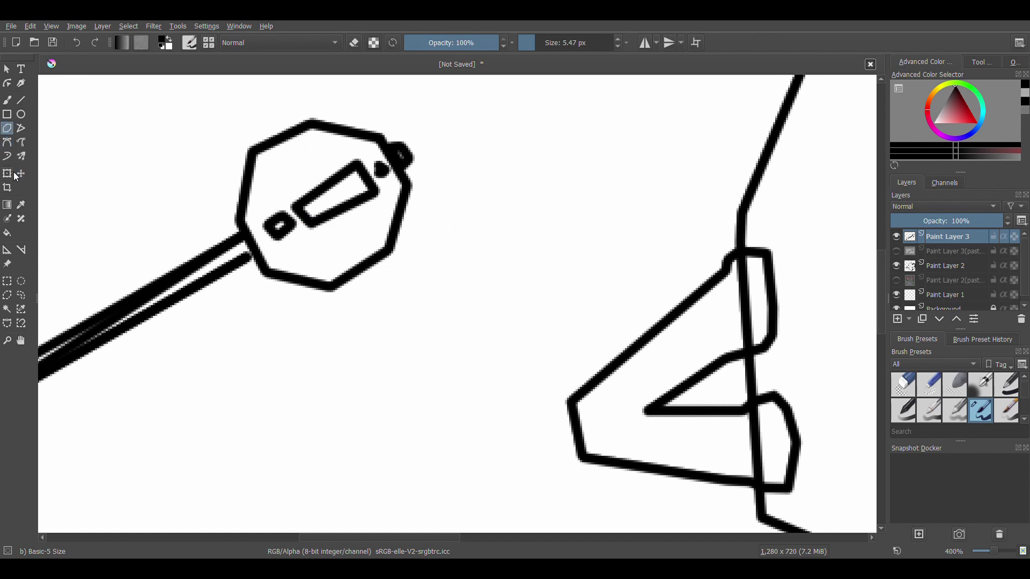
# Step: Fill the octagonal sign face on Paint Layer 3 with the grey sampled from the pasted sign, leaving the pasted layer hidden
pyautogui.click(7, 233)
pyautogui.click(343, 245)
pyautogui.click(76, 43)
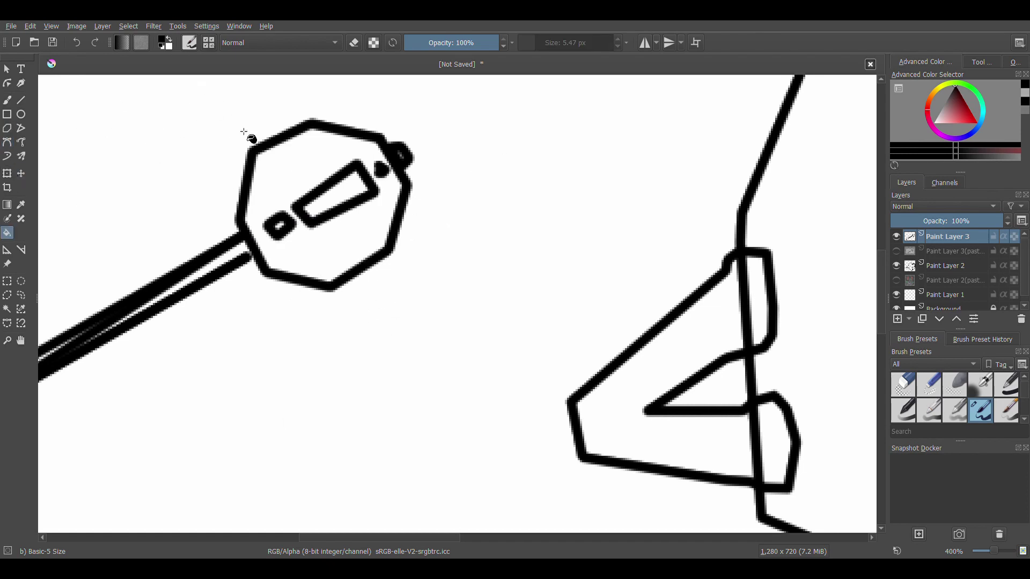
pyautogui.click(896, 251)
pyautogui.keyDown('ctrl'); pyautogui.click(327, 242); pyautogui.keyUp('ctrl')
pyautogui.click(956, 251)
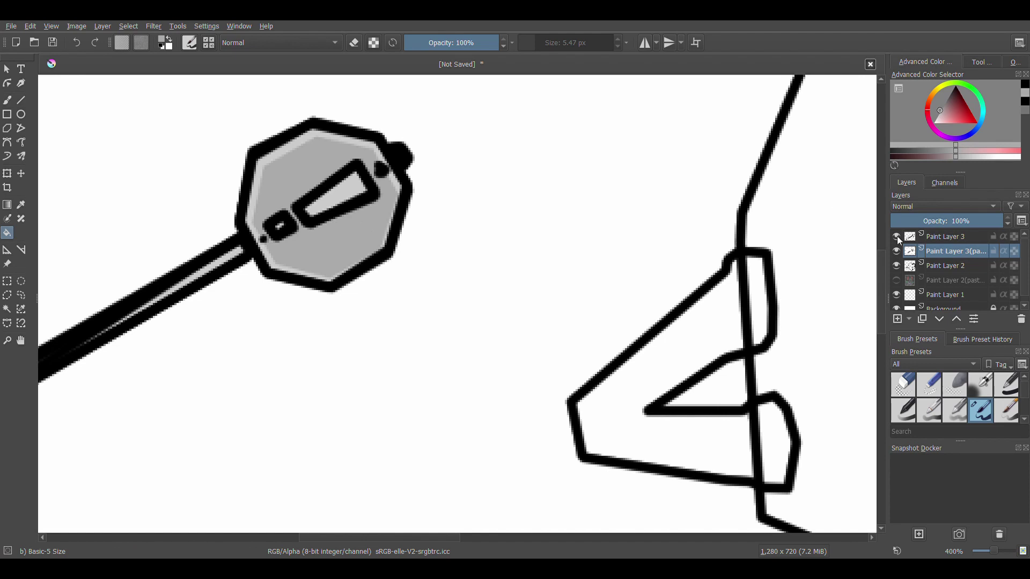
pyautogui.click(896, 251)
pyautogui.click(947, 237)
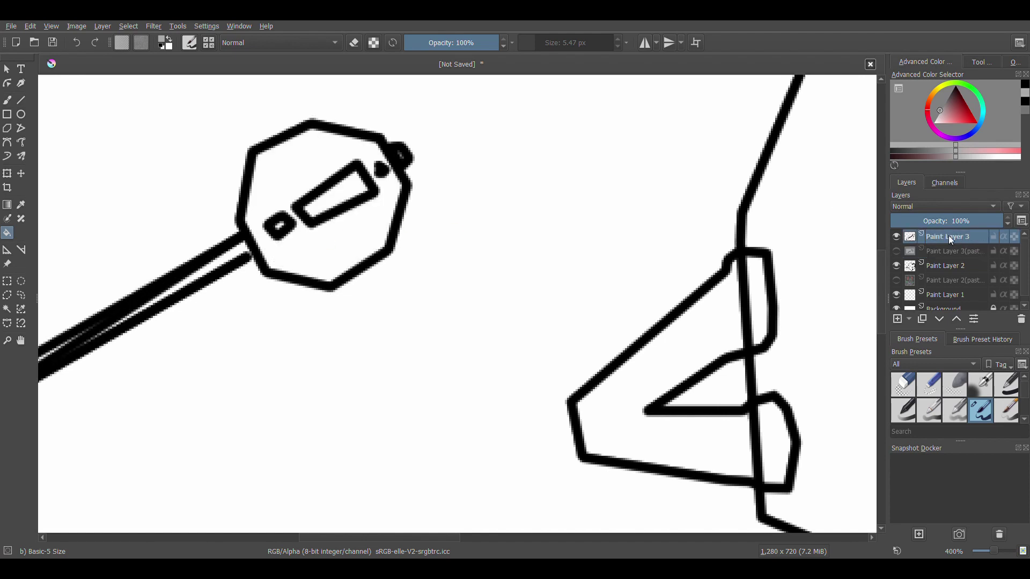
pyautogui.click(335, 235)
# Step: Compare the colours of the traced sign and the pasted sign by toggling the visibility of their layers
pyautogui.click(896, 251)
pyautogui.click(897, 251)
pyautogui.click(896, 237)
pyautogui.click(896, 251)
pyautogui.click(896, 237)
pyautogui.click(896, 251)
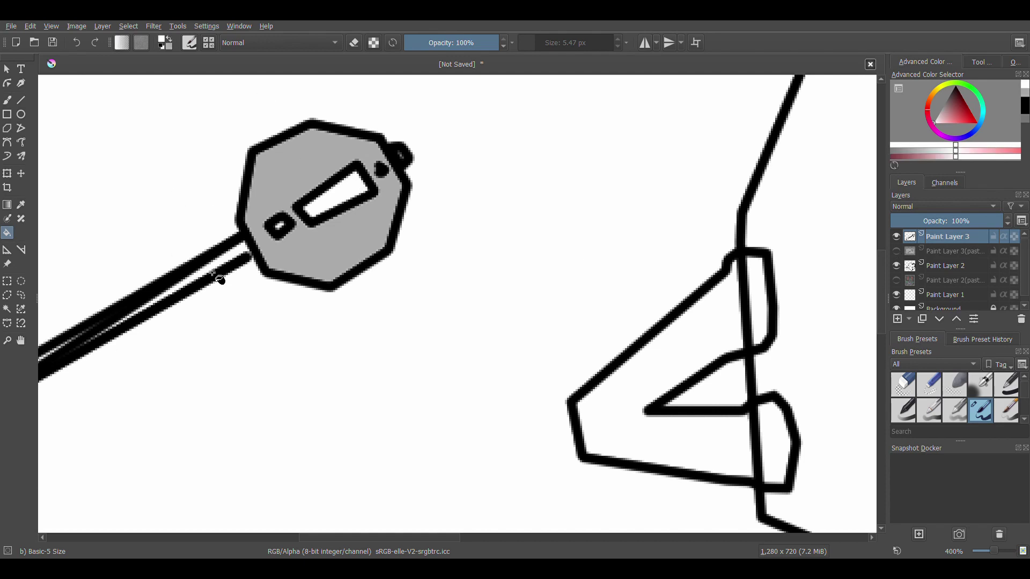
pyautogui.click(900, 252)
pyautogui.click(900, 251)
pyautogui.scroll(-1, 512, 337)
pyautogui.click(896, 237)
pyautogui.click(896, 251)
pyautogui.click(897, 236)
pyautogui.click(895, 252)
# Step: Swap back to the grey colour and fill the gaps inside the sign's handle with it
pyautogui.press('x')
pyautogui.scroll(3, 223, 253)
pyautogui.click(442, 355)
pyautogui.scroll(-2, 442, 355)
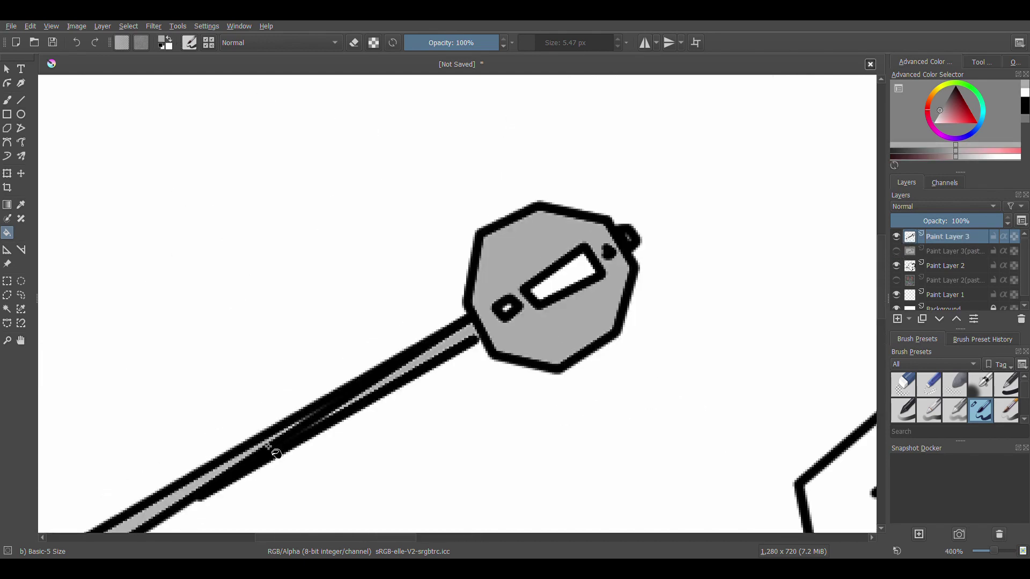
pyautogui.click(269, 444)
# Step: Check the mask line art against the pasted character, leaving the character layer hidden
pyautogui.scroll(-3, 269, 444)
pyautogui.scroll(-2, 584, 410)
pyautogui.scroll(3, 660, 435)
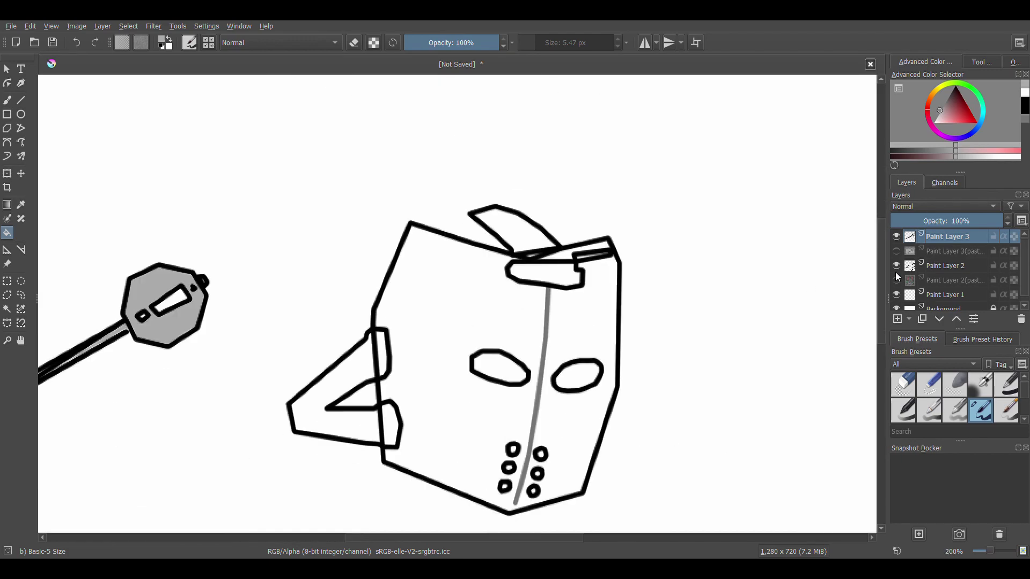
pyautogui.click(897, 280)
pyautogui.scroll(-2, 798, 312)
pyautogui.scroll(2, 830, 353)
pyautogui.scroll(-2, 681, 423)
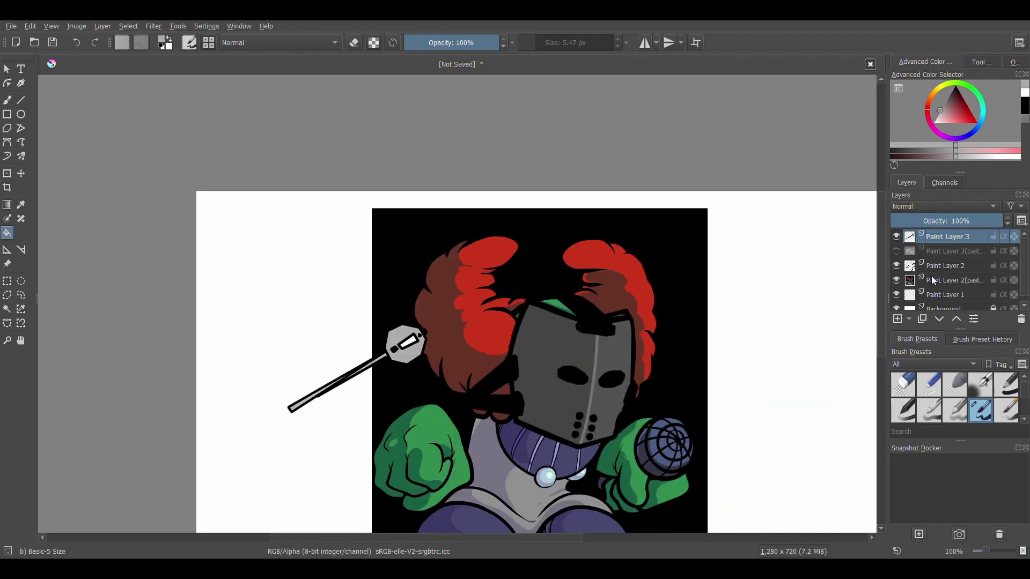
pyautogui.click(896, 280)
# Step: Reset the colours to black and white, try filling areas of the mask drawing on Paint Layer 2, and undo the last fill
pyautogui.click(937, 266)
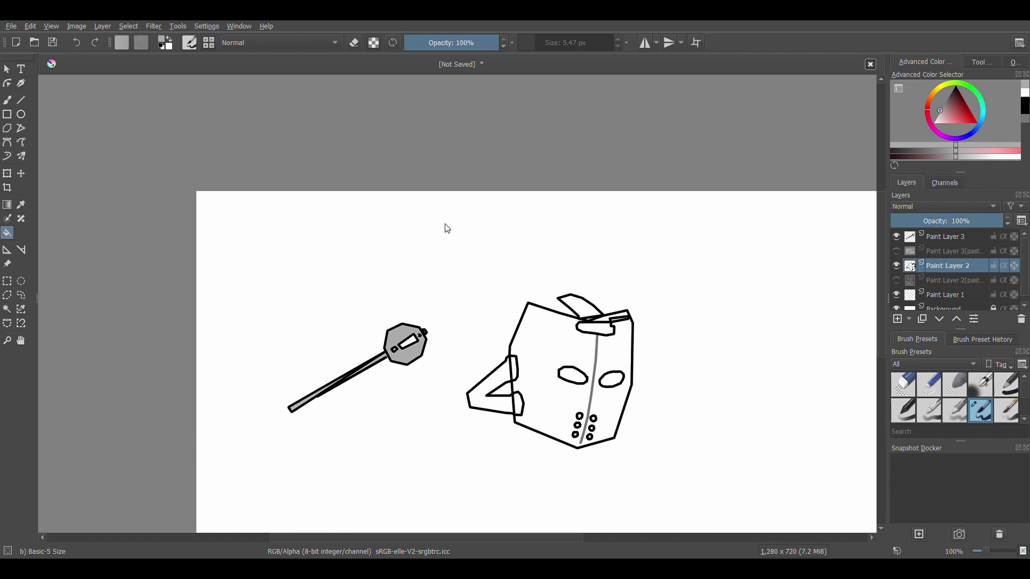
pyautogui.press('d')
pyautogui.rightClick(638, 391)
pyautogui.click(452, 196)
pyautogui.scroll(2, 638, 427)
pyautogui.click(515, 323)
pyautogui.scroll(3, 517, 323)
pyautogui.click(518, 324)
pyautogui.scroll(-3, 552, 306)
pyautogui.click(623, 310)
pyautogui.scroll(6, 624, 315)
pyautogui.click(620, 318)
pyautogui.scroll(-8, 619, 308)
pyautogui.hotkey('ctrl', 'z')
# Step: Fill both eyes and all six small holes of the mask drawing with black
pyautogui.scroll(4, 642, 301)
pyautogui.scroll(8, 583, 299)
pyautogui.click(380, 287)
pyautogui.scroll(-12, 379, 286)
pyautogui.scroll(8, 299, 336)
pyautogui.scroll(-4, 306, 335)
pyautogui.scroll(4, 344, 330)
pyautogui.scroll(-6, 836, 364)
pyautogui.scroll(6, 860, 355)
pyautogui.doubleClick(571, 505)
pyautogui.doubleClick(610, 352)
pyautogui.doubleClick(641, 207)
pyautogui.scroll(-2, 670, 261)
pyautogui.doubleClick(765, 254)
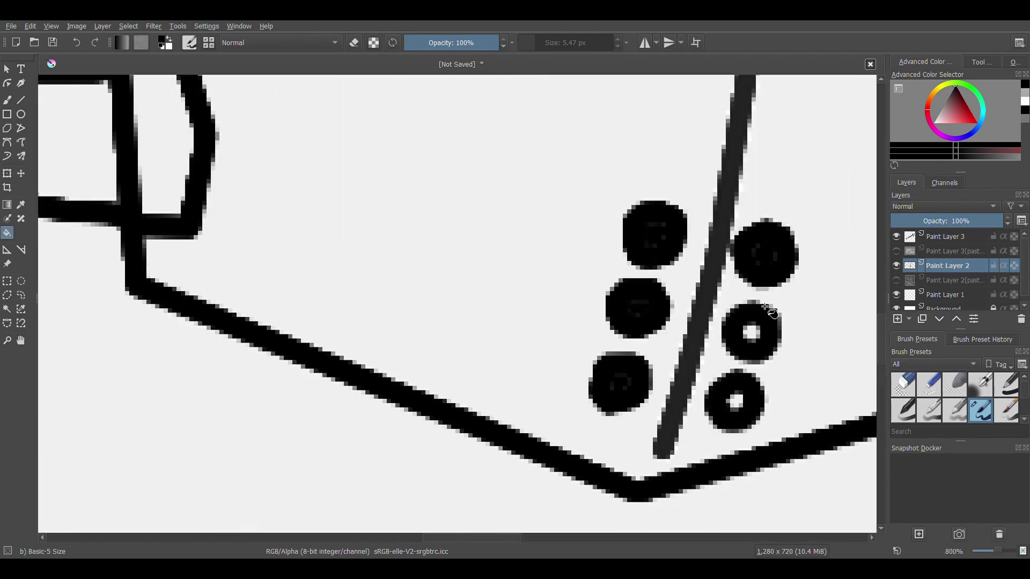
pyautogui.scroll(-6, 766, 303)
pyautogui.scroll(7, 766, 303)
pyautogui.scroll(-8, 794, 280)
pyautogui.scroll(8, 793, 280)
pyautogui.doubleClick(789, 375)
pyautogui.doubleClick(767, 473)
pyautogui.scroll(-4, 783, 453)
pyautogui.click(789, 409)
pyautogui.scroll(-3, 808, 414)
pyautogui.scroll(4, 792, 418)
pyautogui.scroll(-3, 765, 398)
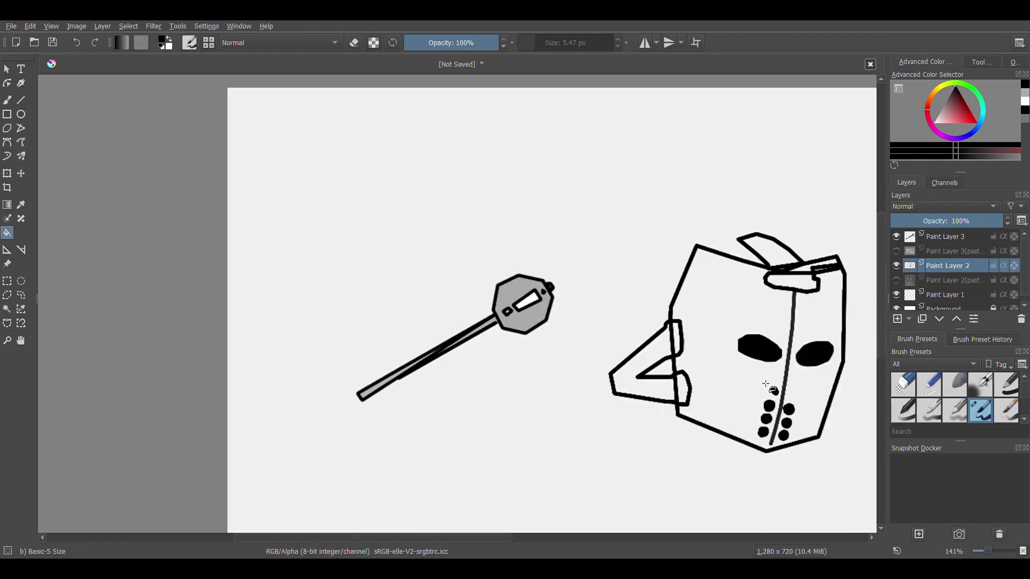
# Step: Sample the dark grey from the pasted character's mask, fill the mask's face with it, and undo the extra fill
pyautogui.click(896, 280)
pyautogui.click(896, 280)
pyautogui.click(698, 325)
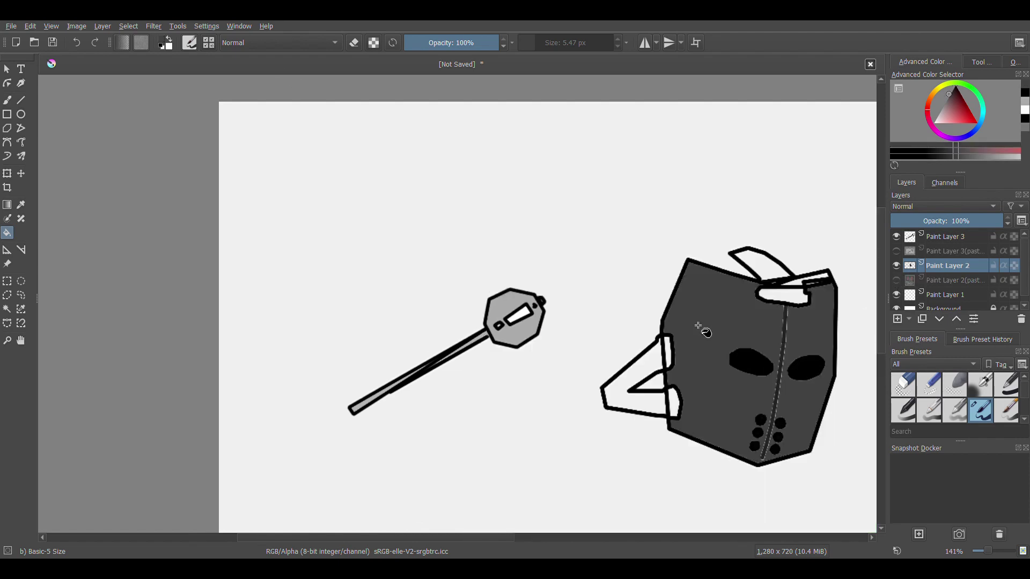
pyautogui.scroll(3, 791, 452)
pyautogui.click(736, 289)
pyautogui.scroll(1, 728, 288)
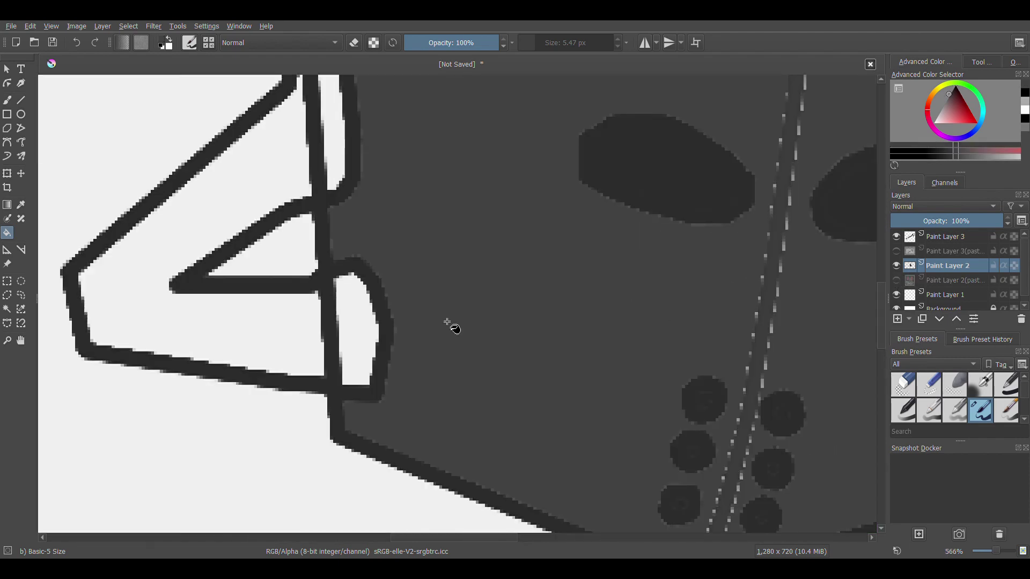
pyautogui.hotkey('ctrl', 'z')
pyautogui.scroll(-4, 453, 326)
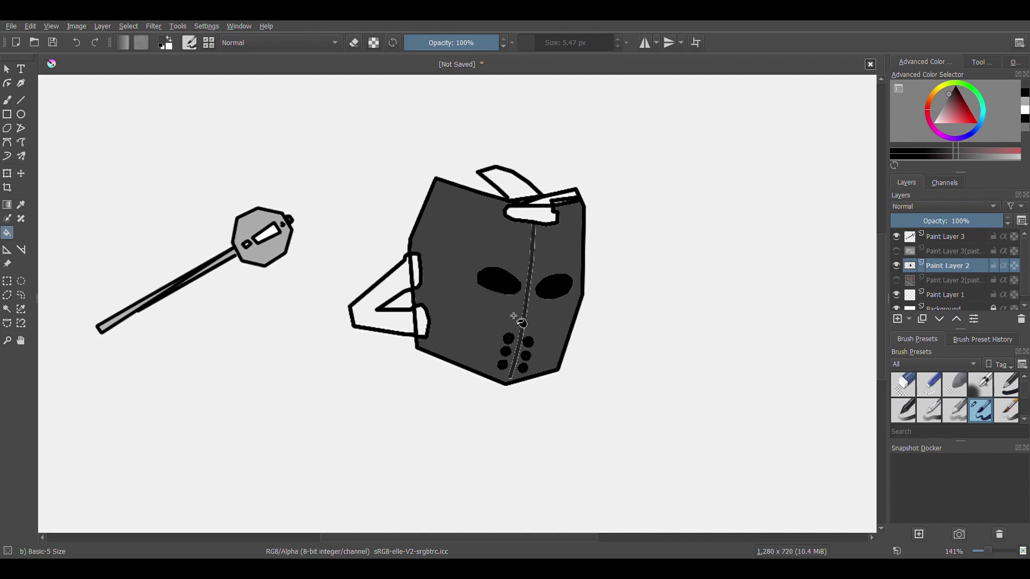
# Step: Try to extend the mask's centre line to its lower edge with a white straight line
pyautogui.scroll(11, 536, 257)
pyautogui.click(160, 170)
pyautogui.scroll(-13, 159, 171)
pyautogui.scroll(10, 156, 230)
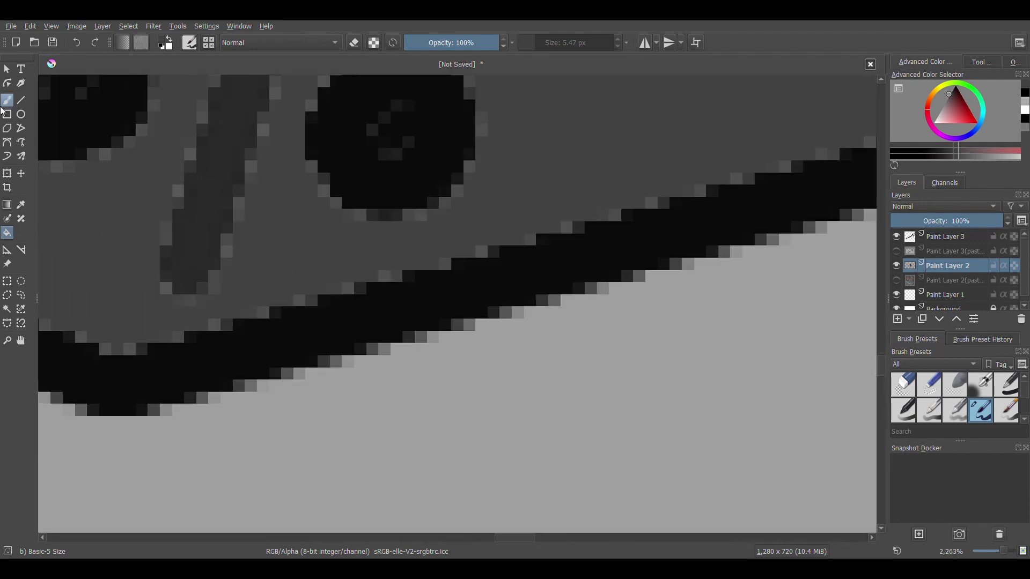
pyautogui.click(21, 101)
pyautogui.click(170, 38)
pyautogui.moveTo(183, 278); pyautogui.dragTo(172, 328)
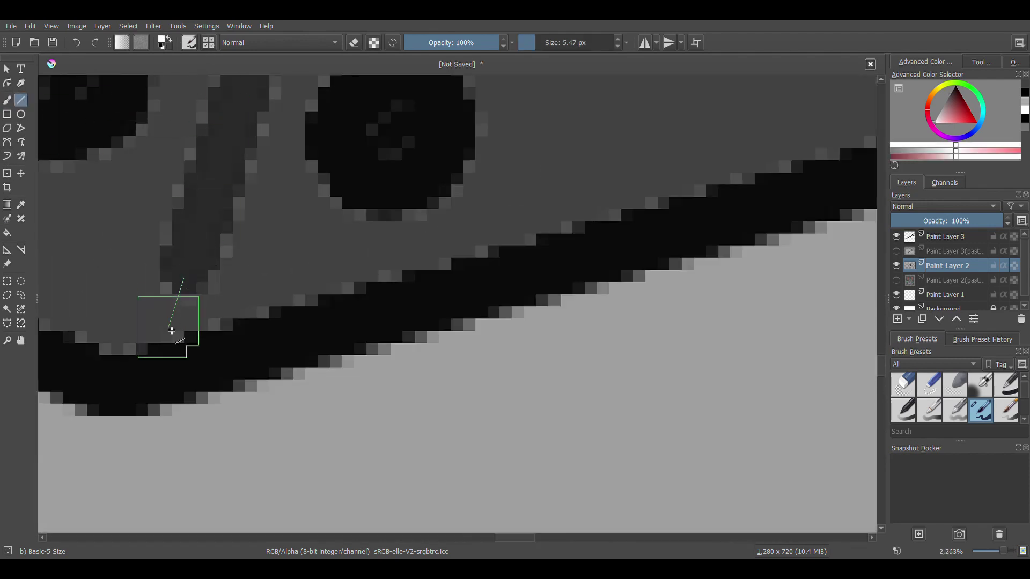
# Step: Sample the mask's grey from the pasted character, leaving Paint Layer 2 visible and the pasted layer hidden
pyautogui.scroll(-8, 172, 328)
pyautogui.click(4, 100)
pyautogui.keyDown('ctrl'); pyautogui.click(358, 190); pyautogui.keyUp('ctrl')
pyautogui.press('f')
pyautogui.click(896, 266)
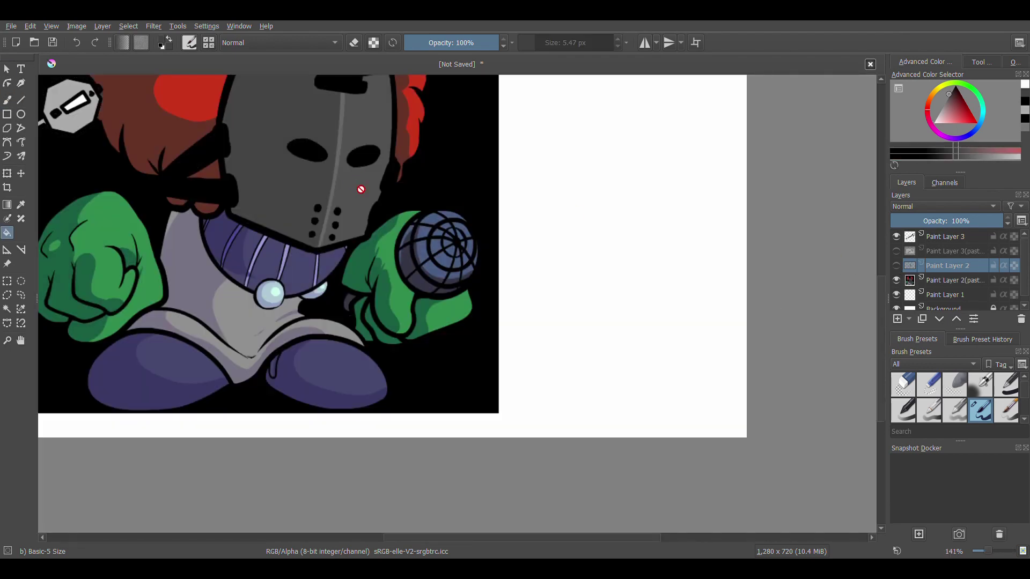
pyautogui.keyDown('ctrl'); pyautogui.click(358, 200); pyautogui.keyUp('ctrl')
pyautogui.click(897, 266)
pyautogui.click(896, 280)
# Step: Extend the mask's centre line down to its lower tip with a straight line in the sampled grey
pyautogui.moveTo(499, 197); pyautogui.dragTo(451, 211)
pyautogui.hotkey('ctrl', 'z')
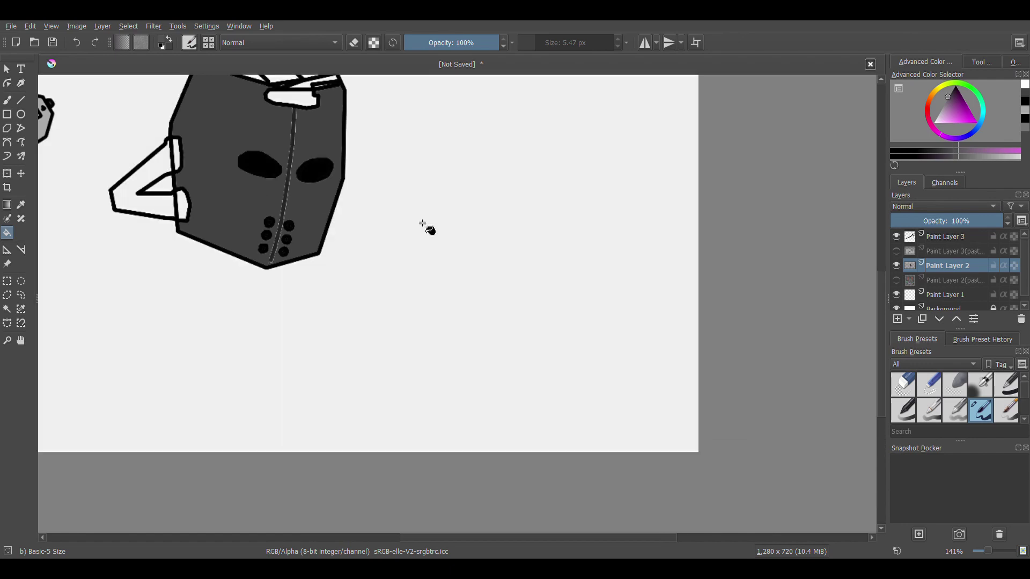
pyautogui.scroll(2, 294, 206)
pyautogui.press('v')
pyautogui.moveTo(257, 278); pyautogui.dragTo(244, 332)
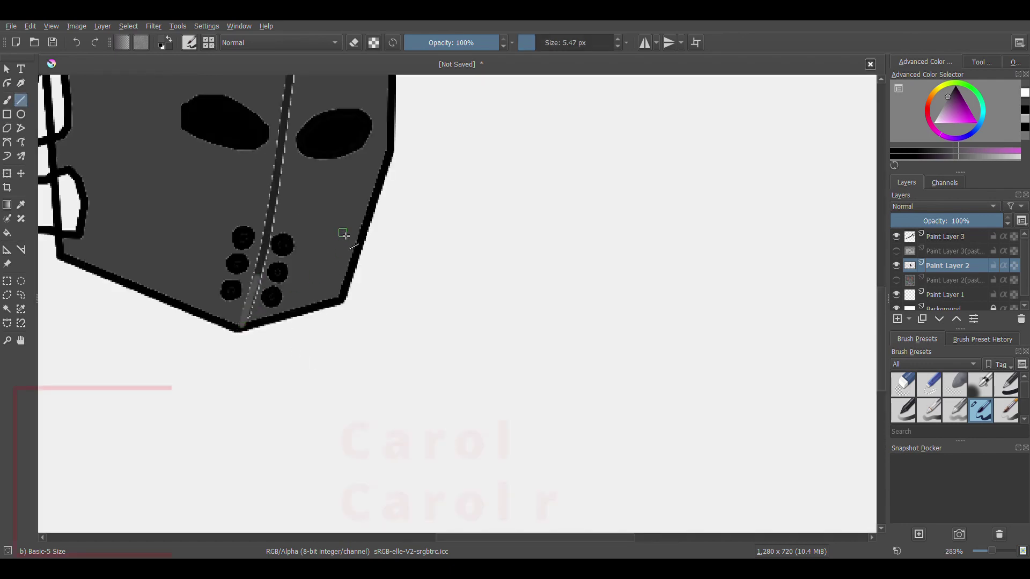
# Step: Try filling the mask's face to the right of the centre line with the sampled grey, and undo the fill
pyautogui.scroll(-1, 342, 231)
pyautogui.press('f')
pyautogui.click(337, 214)
pyautogui.scroll(-1, 337, 213)
pyautogui.scroll(-1, 342, 207)
pyautogui.scroll(2, 355, 159)
pyautogui.scroll(6, 359, 131)
pyautogui.scroll(-6, 347, 133)
pyautogui.hotkey('ctrl', 'z')
# Step: Check the pasted character, sample black, and fill the strap and its end loops beside the mask, undoing stray fills
pyautogui.click(896, 280)
pyautogui.click(896, 280)
pyautogui.keyDown('ctrl'); pyautogui.click(343, 201); pyautogui.keyUp('ctrl')
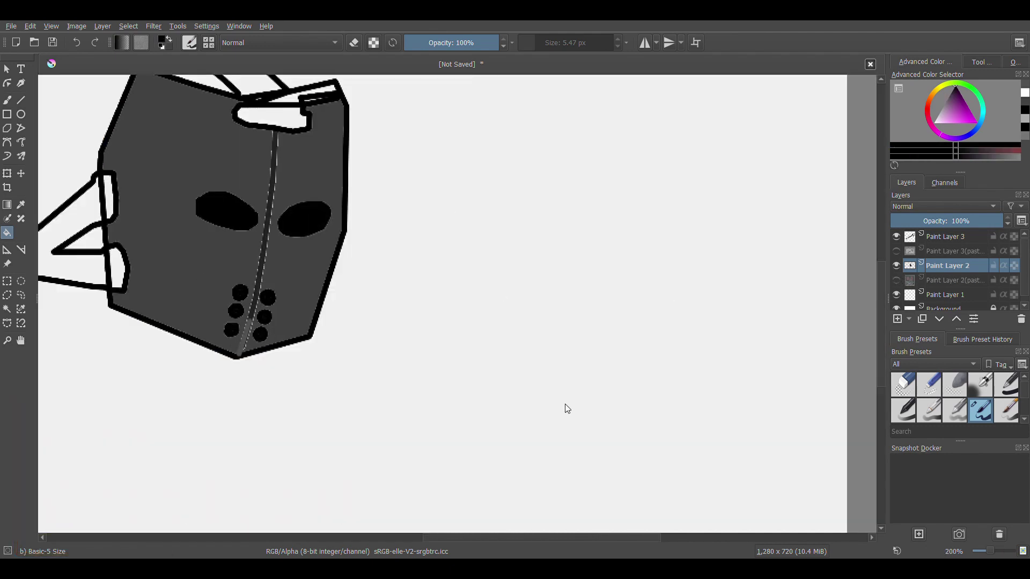
pyautogui.click(111, 203)
pyautogui.click(60, 206)
pyautogui.hotkey('ctrl', 'z')
pyautogui.scroll(-2, 108, 230)
pyautogui.scroll(4, 108, 223)
pyautogui.click(195, 192)
pyautogui.click(140, 205)
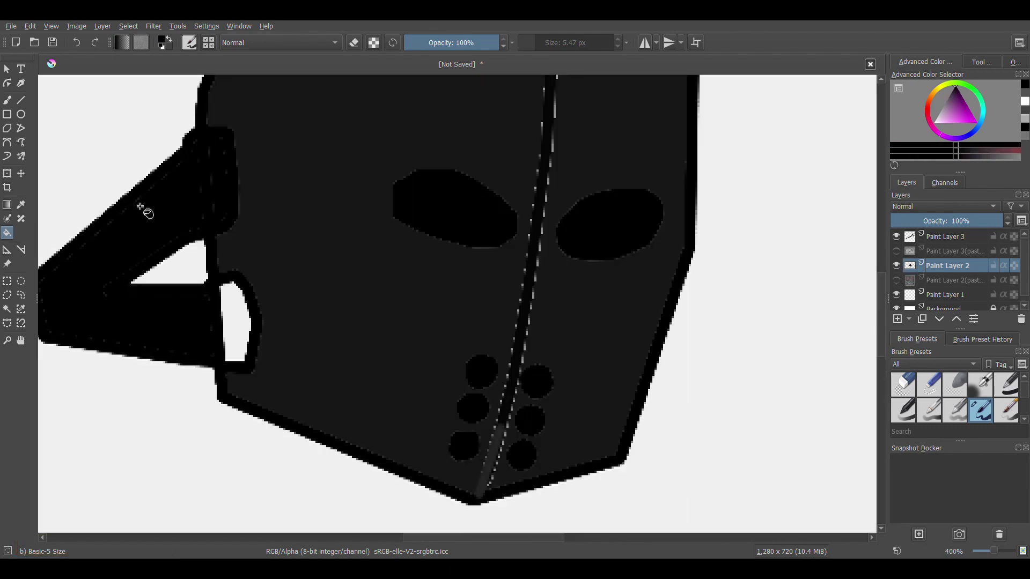
pyautogui.hotkey('ctrl', 'z')
pyautogui.click(241, 320)
pyautogui.scroll(-4, 239, 317)
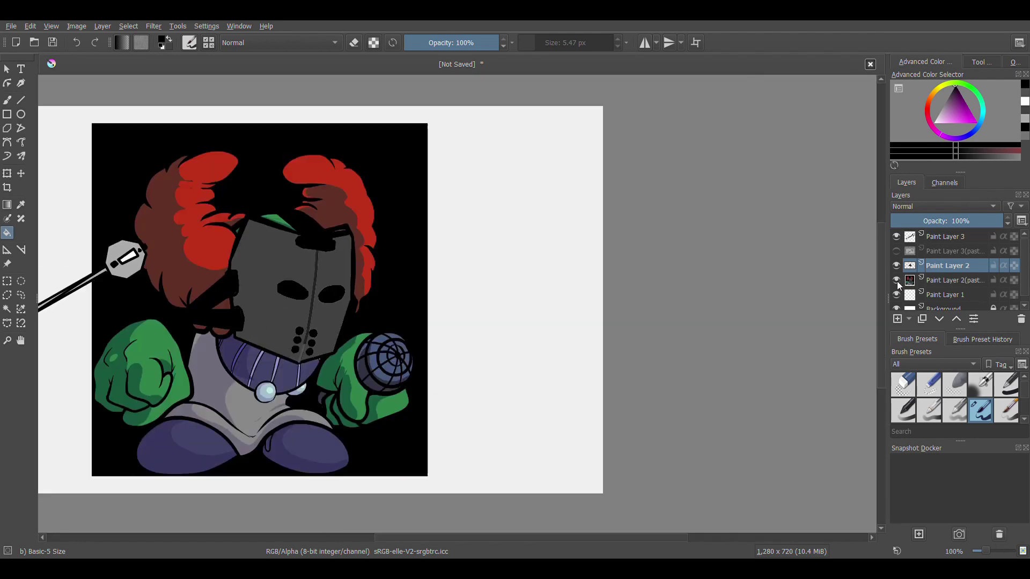
# Step: Fill the tuft and strap pieces on top of the mask with black, and compare the result with the pasted character
pyautogui.click(306, 221)
pyautogui.click(328, 235)
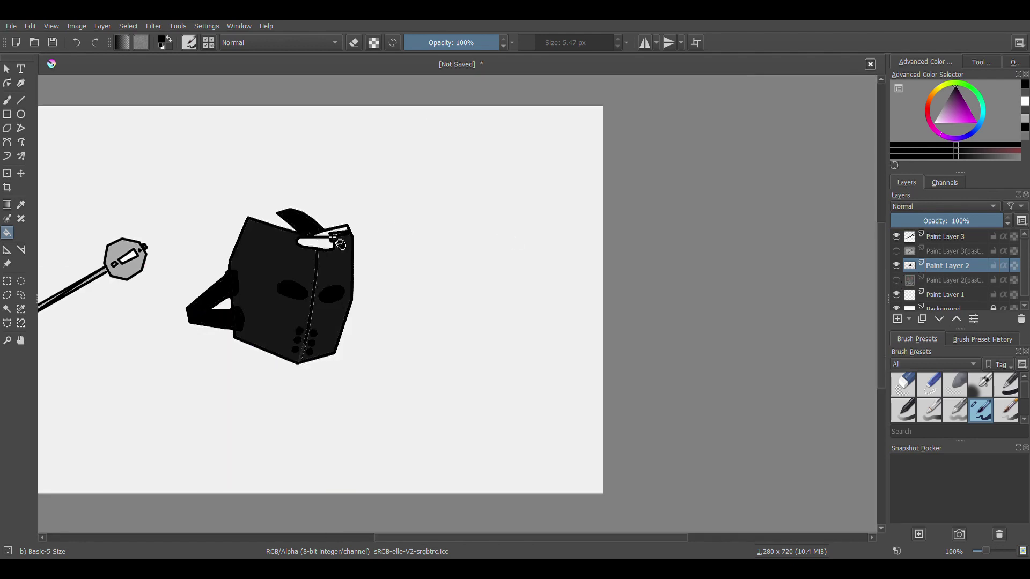
pyautogui.scroll(3, 328, 235)
pyautogui.hotkey('ctrl', 'z')
pyautogui.click(329, 231)
pyautogui.click(290, 271)
pyautogui.scroll(-3, 289, 271)
pyautogui.click(898, 279)
pyautogui.click(898, 279)
pyautogui.scroll(-1, 354, 321)
pyautogui.scroll(1, 268, 279)
pyautogui.scroll(-1, 233, 310)
# Step: Delete the two hidden layers holding the pasted sign and the pasted character
pyautogui.click(934, 239)
pyautogui.click(932, 254)
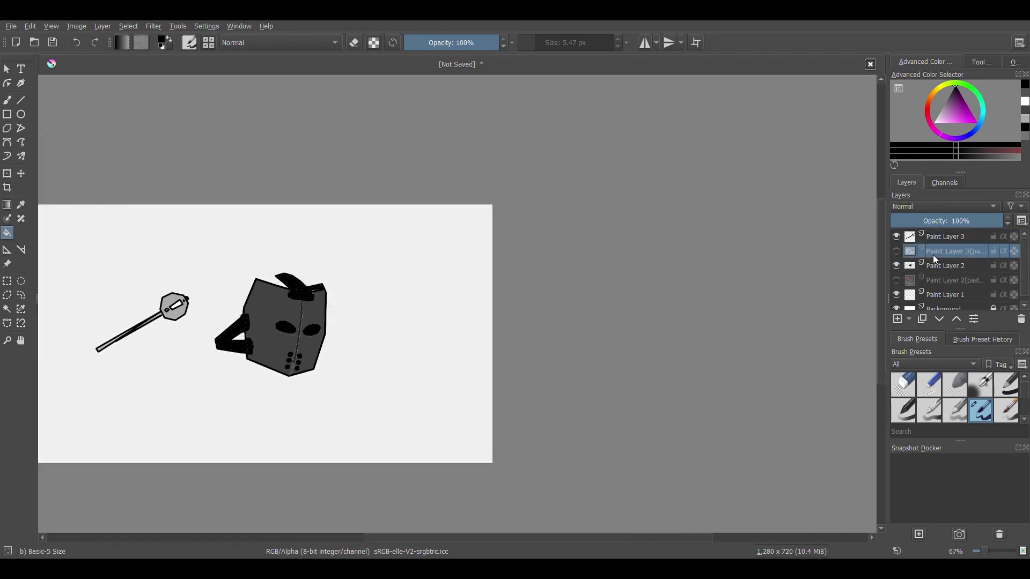
pyautogui.click(1020, 321)
pyautogui.click(974, 267)
pyautogui.click(1020, 320)
# Step: Move and rotate the sign on Paint Layer 3 nearly upright beside the mask, and place its layer below Paint Layer 2
pyautogui.click(936, 238)
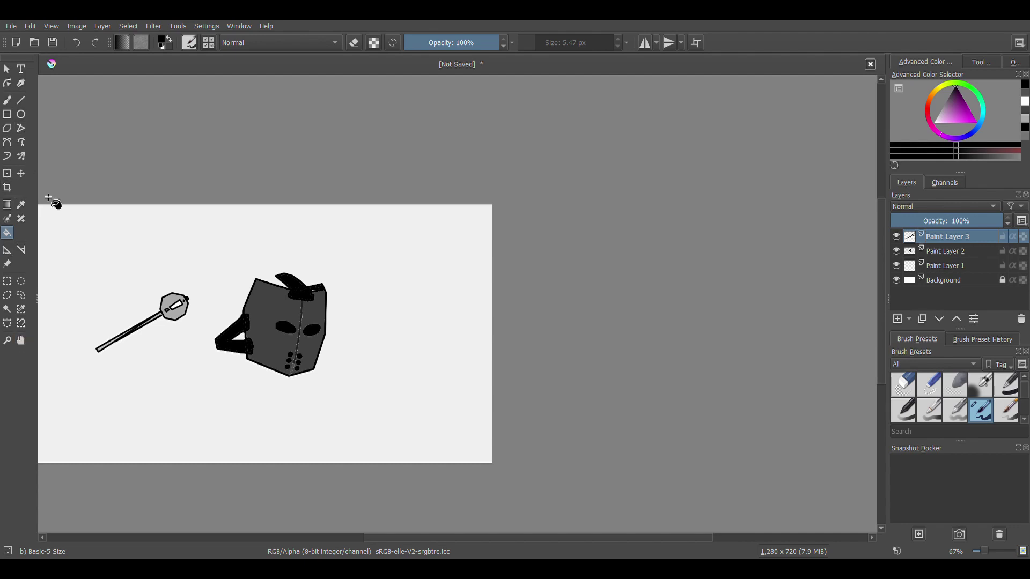
pyautogui.click(21, 174)
pyautogui.click(7, 174)
pyautogui.moveTo(209, 316); pyautogui.dragTo(160, 249)
pyautogui.moveTo(148, 290); pyautogui.dragTo(170, 281)
pyautogui.moveTo(168, 223); pyautogui.dragTo(189, 226)
pyautogui.moveTo(187, 286); pyautogui.dragTo(235, 294)
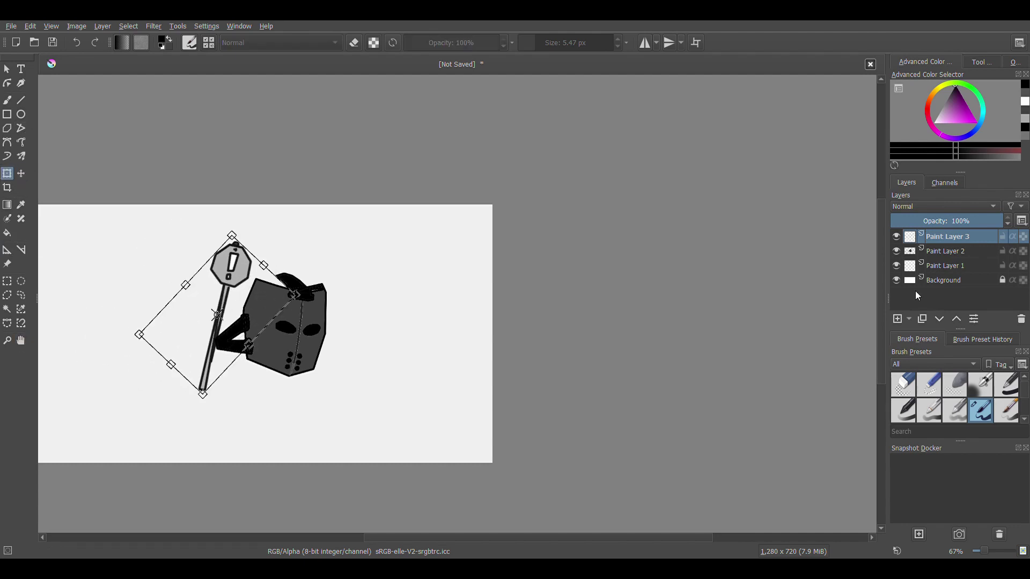
pyautogui.moveTo(955, 239); pyautogui.dragTo(954, 259)
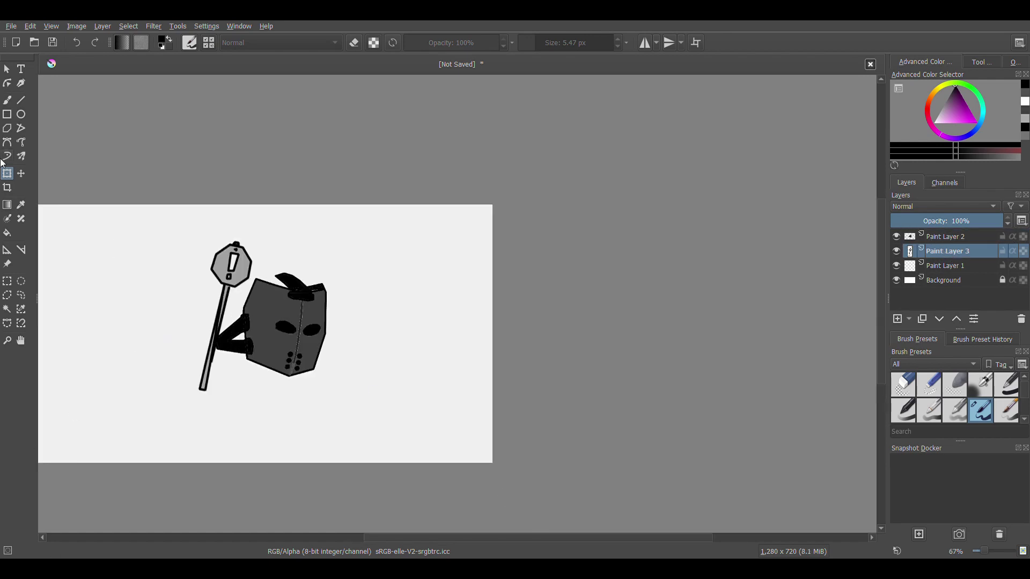
# Step: Add a new paint layer on top of the mask layer and set the foreground colour to bright green
pyautogui.click(903, 321)
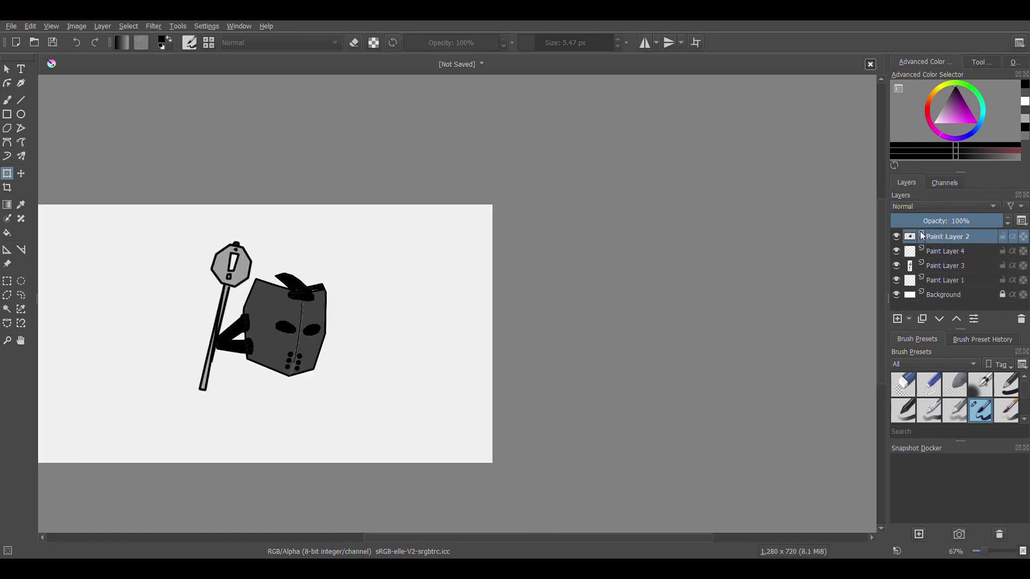
pyautogui.click(6, 101)
pyautogui.click(961, 83)
pyautogui.click(976, 123)
pyautogui.scroll(-1, 210, 392)
pyautogui.scroll(1, 144, 404)
# Step: Draw a hilly ground outline across the canvas width beneath the sign and mask with the Bezier Curve tool
pyautogui.click(22, 100)
pyautogui.click(7, 143)
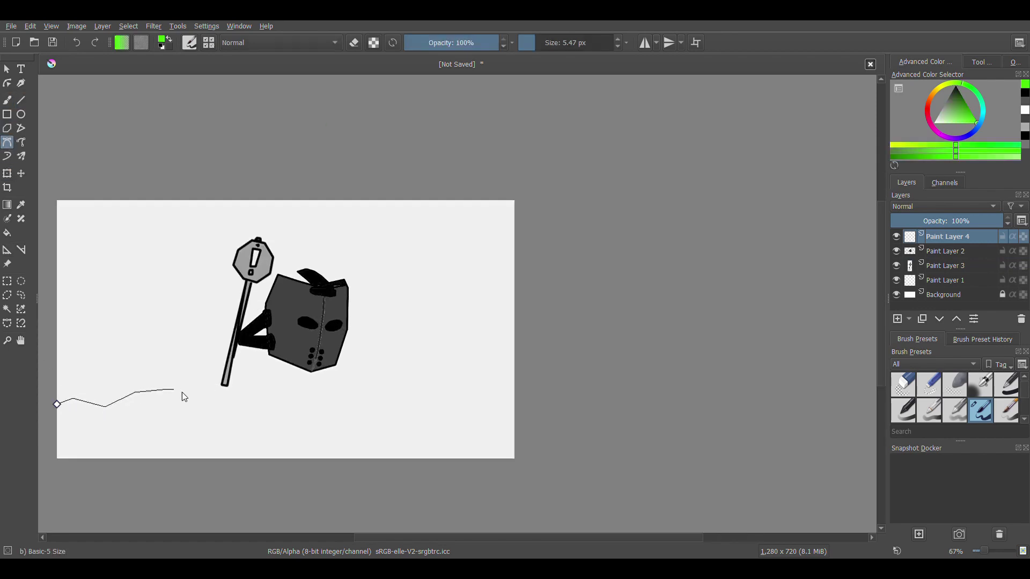
pyautogui.click(291, 400)
pyautogui.moveTo(318, 399); pyautogui.dragTo(324, 403)
pyautogui.click(345, 420)
pyautogui.click(366, 392)
pyautogui.click(374, 423)
pyautogui.moveTo(428, 406); pyautogui.dragTo(432, 403)
pyautogui.moveTo(449, 382); pyautogui.dragTo(454, 384)
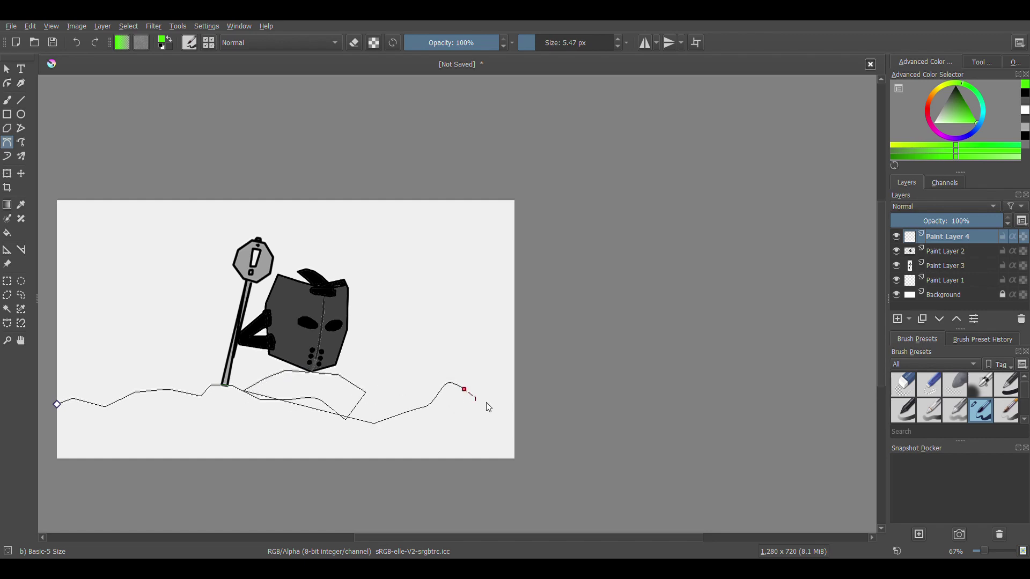
pyautogui.press('Return')
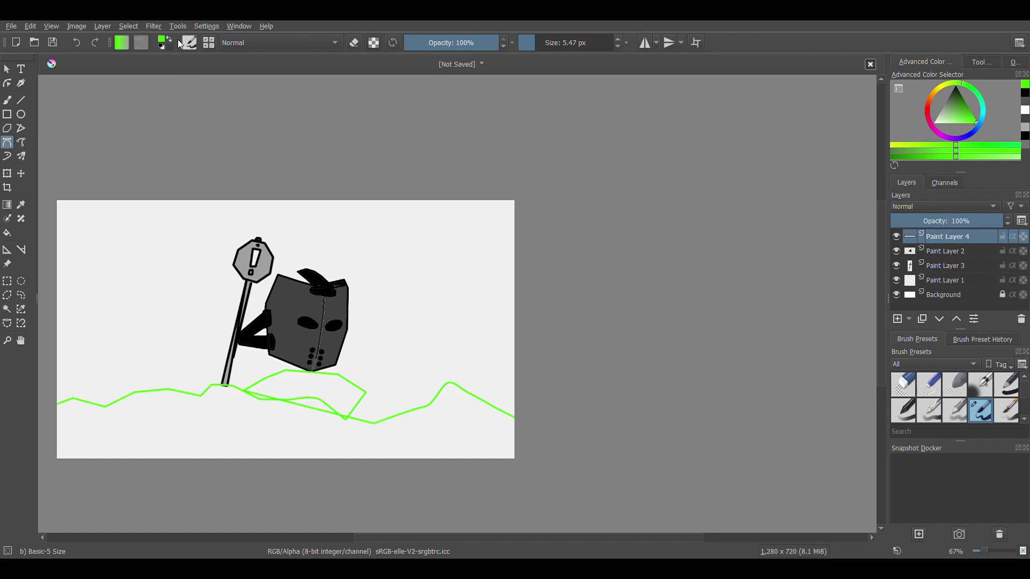
# Step: Choose a darker green and fill the ground and the hill beneath the mask with it
pyautogui.click(969, 110)
pyautogui.click(7, 232)
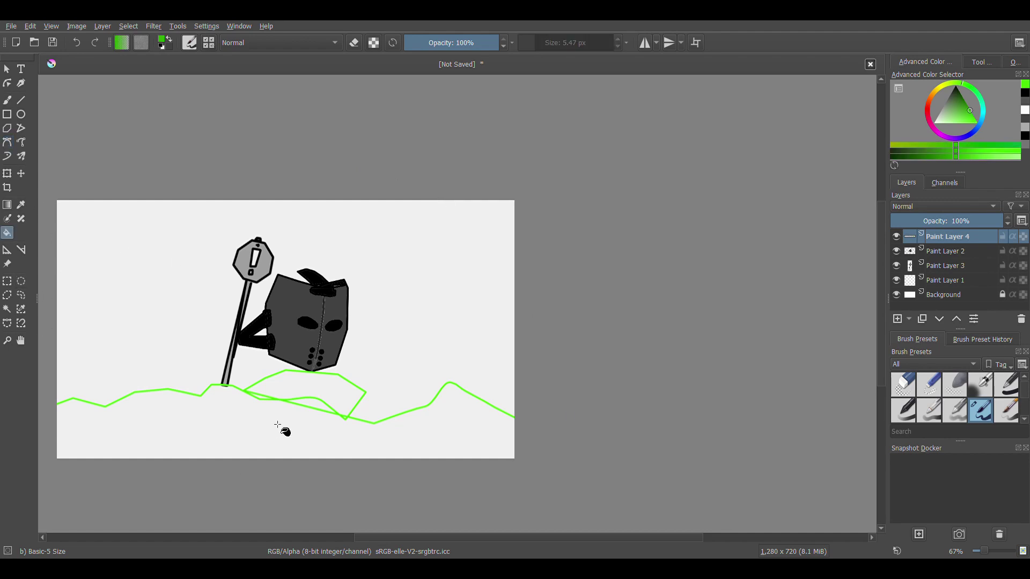
pyautogui.click(276, 423)
pyautogui.click(307, 387)
pyautogui.click(314, 405)
pyautogui.click(259, 398)
pyautogui.scroll(2, 326, 376)
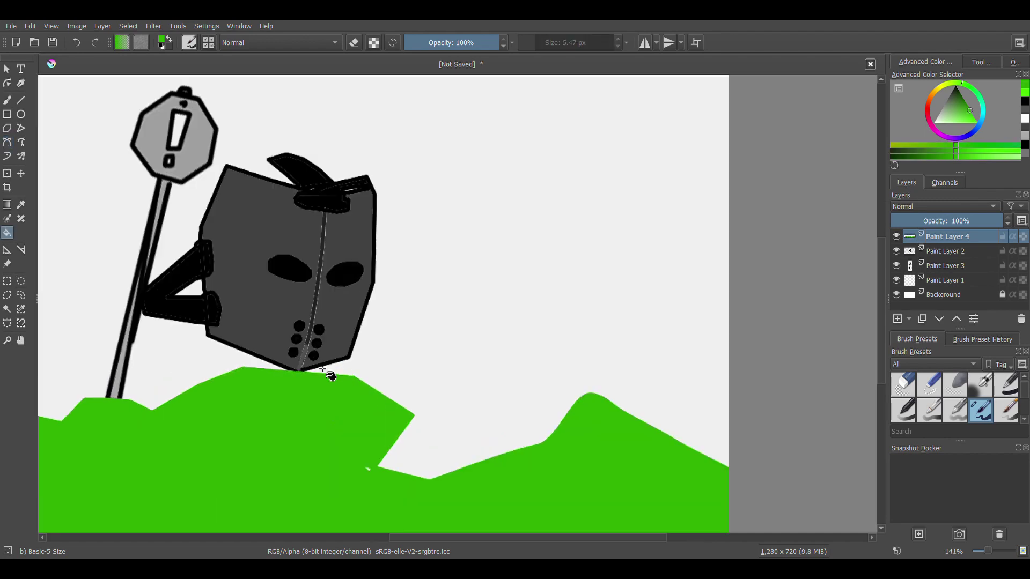
pyautogui.scroll(-1, 325, 376)
# Step: Draw an extra curve over the hill beneath the mask to reshape its crest and fill out its right slope
pyautogui.click(21, 173)
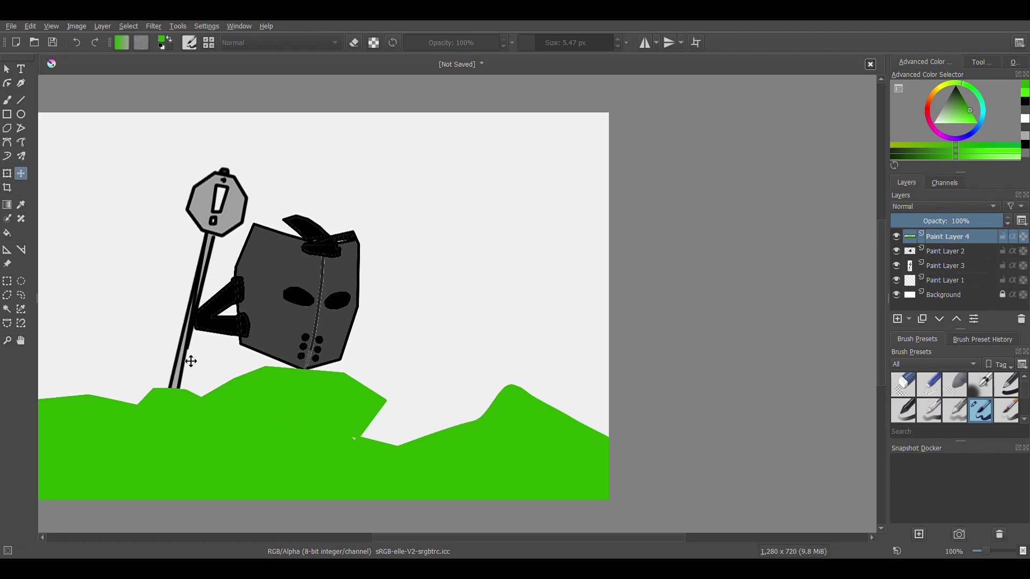
pyautogui.click(7, 142)
pyautogui.click(195, 394)
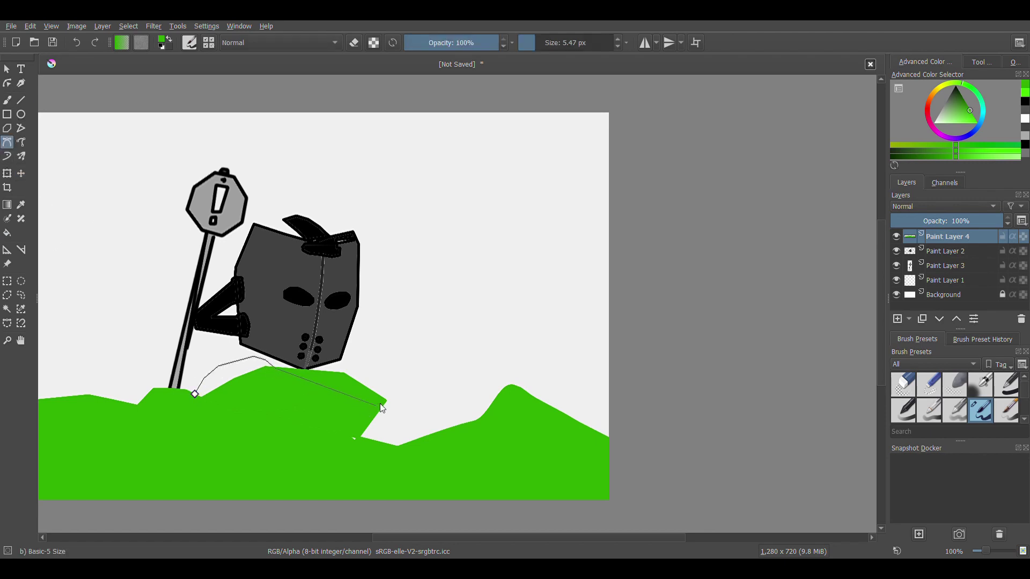
pyautogui.doubleClick(451, 486)
# Step: Fill the new gaps along the hill's crest and right slope with the darker green, undoing the stray fill
pyautogui.click(7, 233)
pyautogui.click(232, 375)
pyautogui.click(272, 366)
pyautogui.hotkey('ctrl', 'z')
pyautogui.scroll(3, 292, 378)
pyautogui.scroll(-2, 318, 390)
pyautogui.click(457, 466)
pyautogui.click(393, 470)
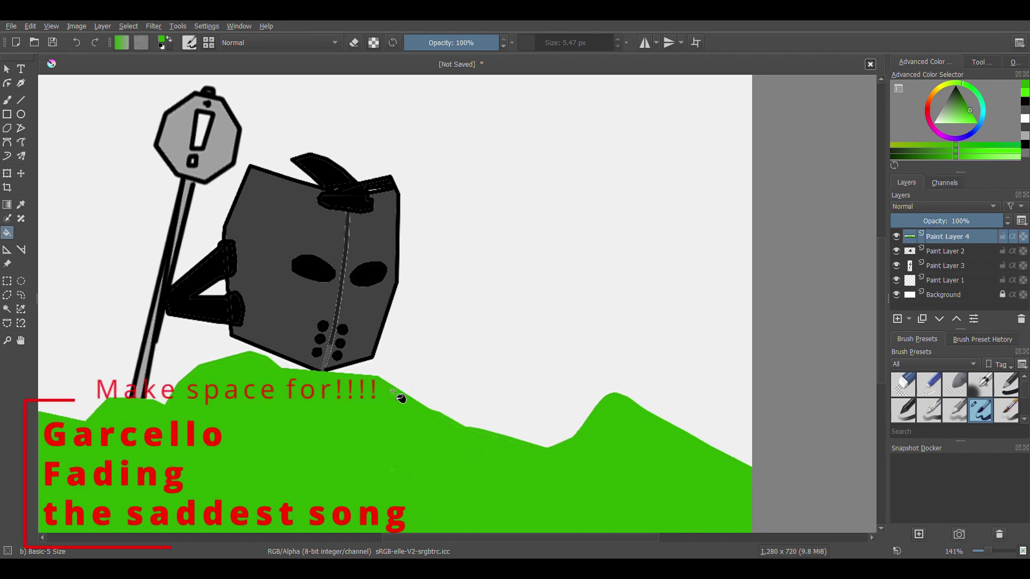
pyautogui.scroll(-2, 519, 309)
pyautogui.scroll(1, 520, 309)
# Step: Choose bright green and brush short wavy grass strokes across the ground
pyautogui.click(977, 123)
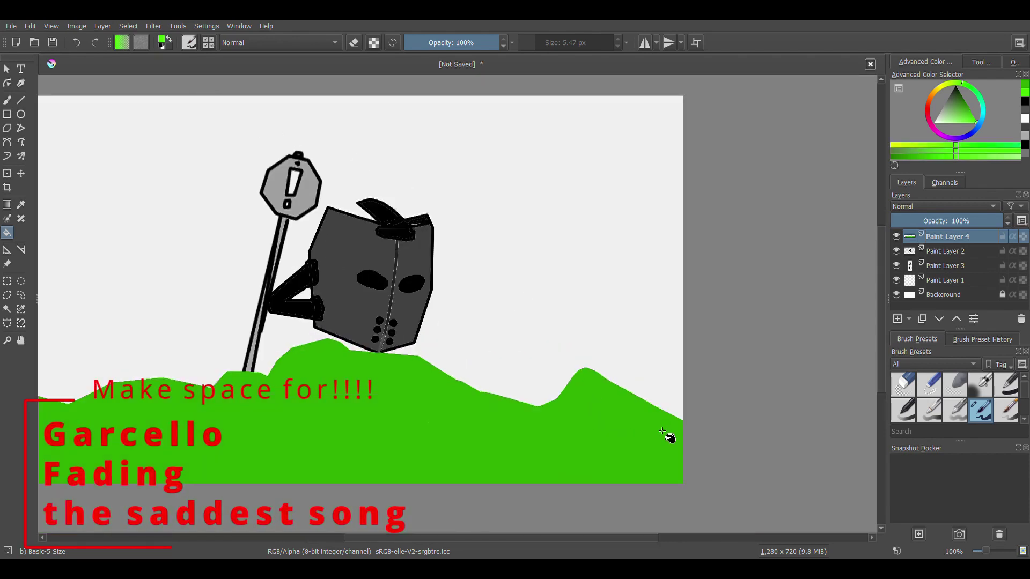
pyautogui.click(7, 100)
pyautogui.moveTo(658, 444); pyautogui.dragTo(612, 446)
pyautogui.moveTo(568, 424); pyautogui.dragTo(483, 425)
pyautogui.moveTo(181, 415); pyautogui.dragTo(111, 413)
pyautogui.moveTo(117, 460); pyautogui.dragTo(34, 453)
pyautogui.click(21, 340)
pyautogui.moveTo(164, 410)
pyautogui.mouseDown()
pyautogui.moveTo(460, 352)
pyautogui.moveTo(148, 380)
pyautogui.mouseUp()
pyautogui.scroll(-2, 439, 354)
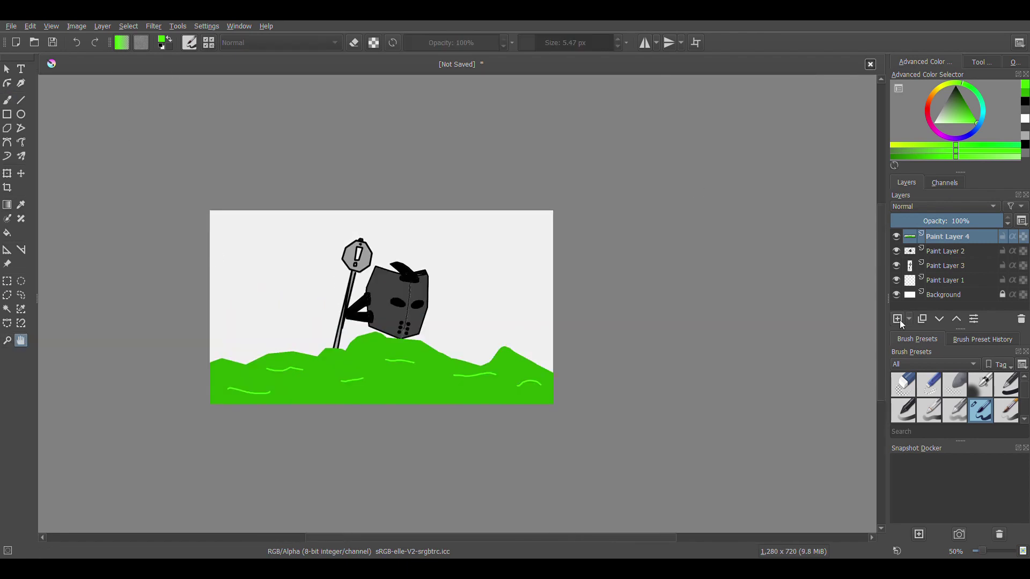
# Step: Fill a new layer with sky blue and move it directly below Paint Layer 3, behind the sign and mask
pyautogui.click(7, 233)
pyautogui.click(898, 319)
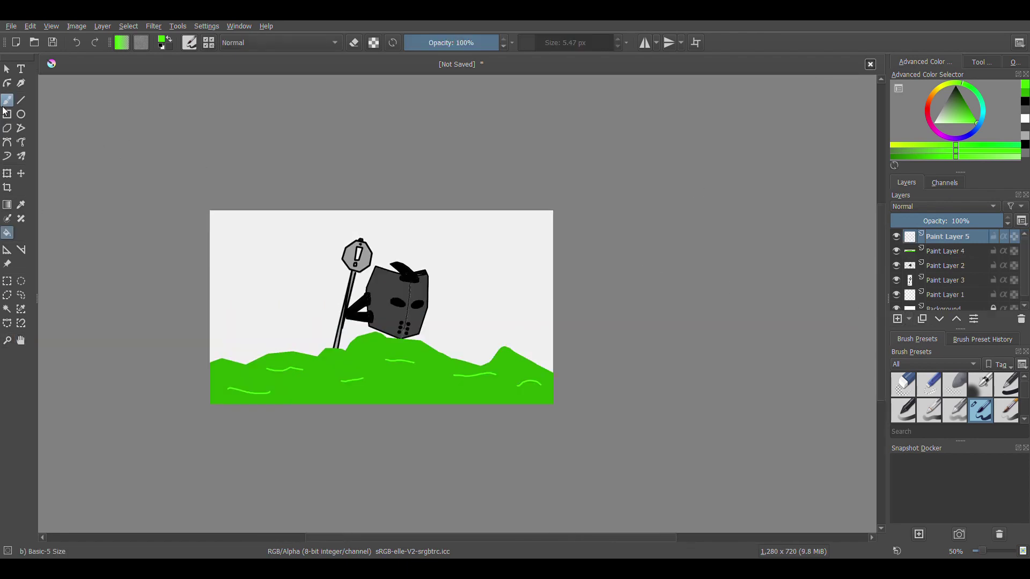
pyautogui.click(513, 251)
pyautogui.click(455, 238)
pyautogui.click(568, 409)
pyautogui.click(499, 307)
pyautogui.moveTo(960, 236); pyautogui.dragTo(986, 283)
# Step: Fill the dot of the sign's exclamation mark with white on Paint Layer 3, undoing the misplaced fills
pyautogui.scroll(3, 490, 314)
pyautogui.scroll(-2, 436, 308)
pyautogui.scroll(5, 281, 251)
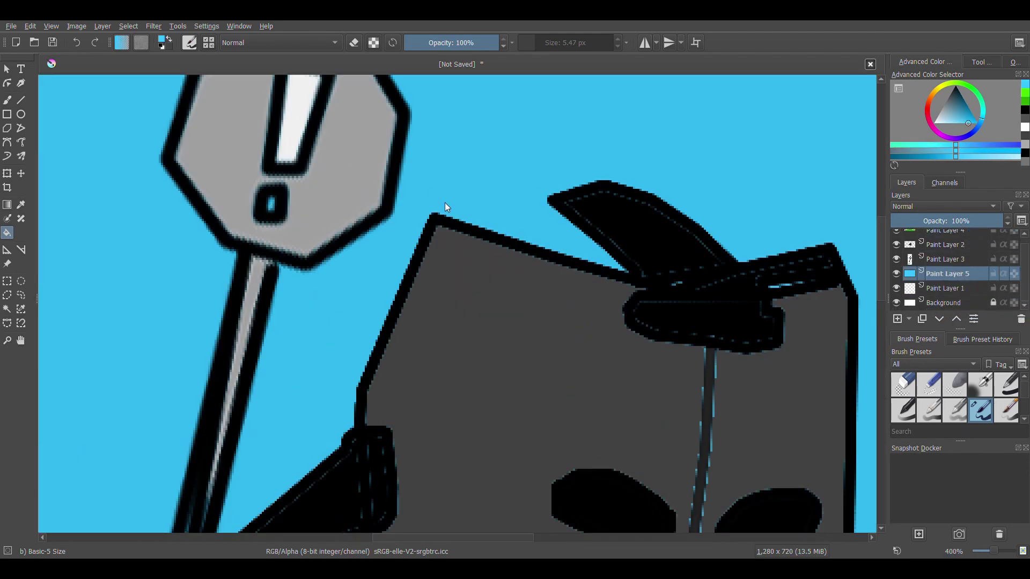
pyautogui.click(432, 190)
pyautogui.click(272, 204)
pyautogui.hotkey('ctrl', 'z')
pyautogui.click(929, 259)
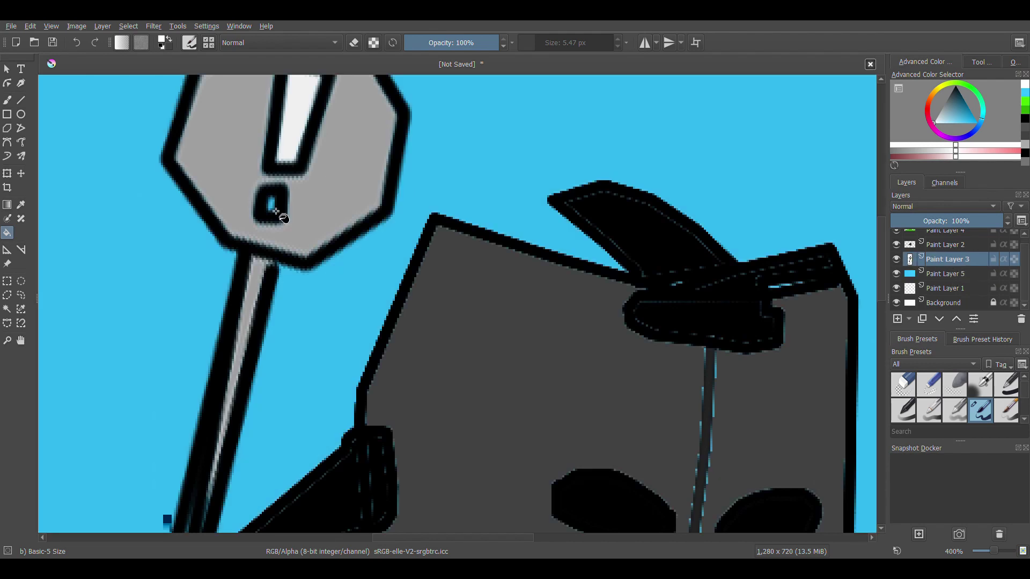
pyautogui.click(276, 211)
pyautogui.hotkey('ctrl', 'z')
pyautogui.scroll(3, 276, 202)
pyautogui.click(269, 196)
pyautogui.scroll(-10, 306, 252)
pyautogui.scroll(3, 325, 245)
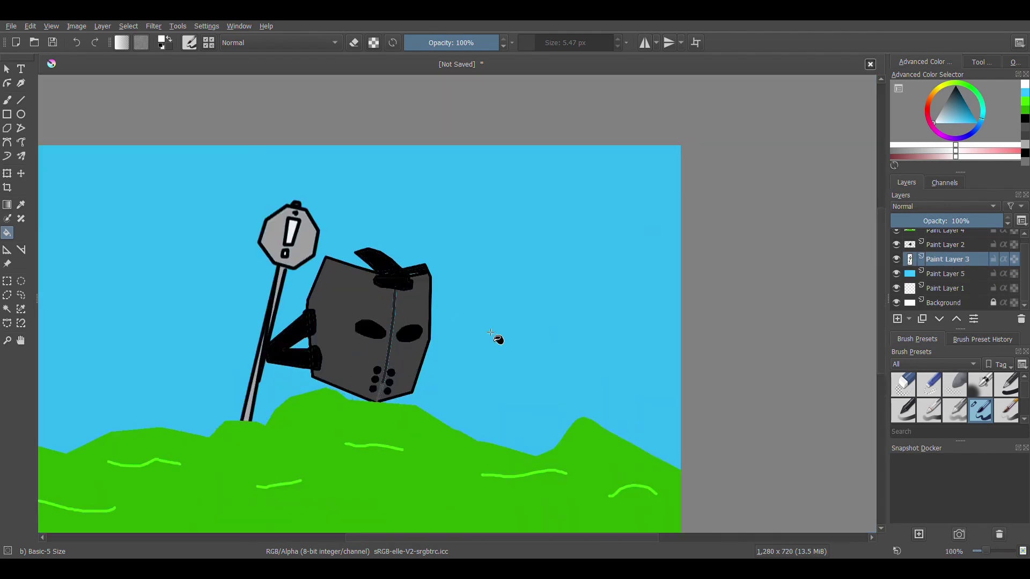
# Step: Add the white caption "He cant break my fingers anymore!" in the sky and restyle it in a larger serif font
pyautogui.click(22, 70)
pyautogui.moveTo(385, 189); pyautogui.dragTo(384, 188)
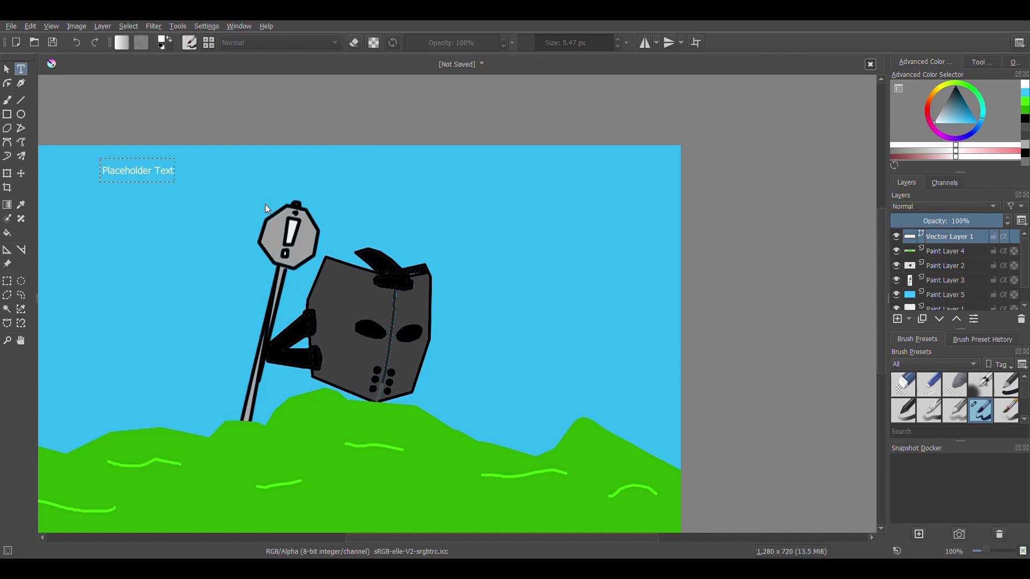
pyautogui.write('He cant break my fingers anymore!')
pyautogui.click(856, 458)
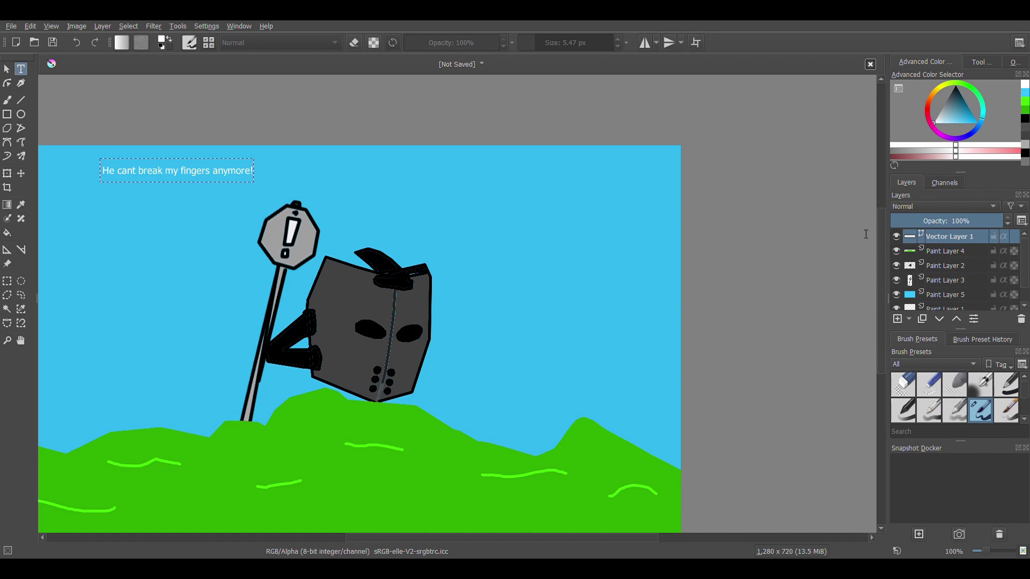
pyautogui.click(869, 457)
pyautogui.click(857, 467)
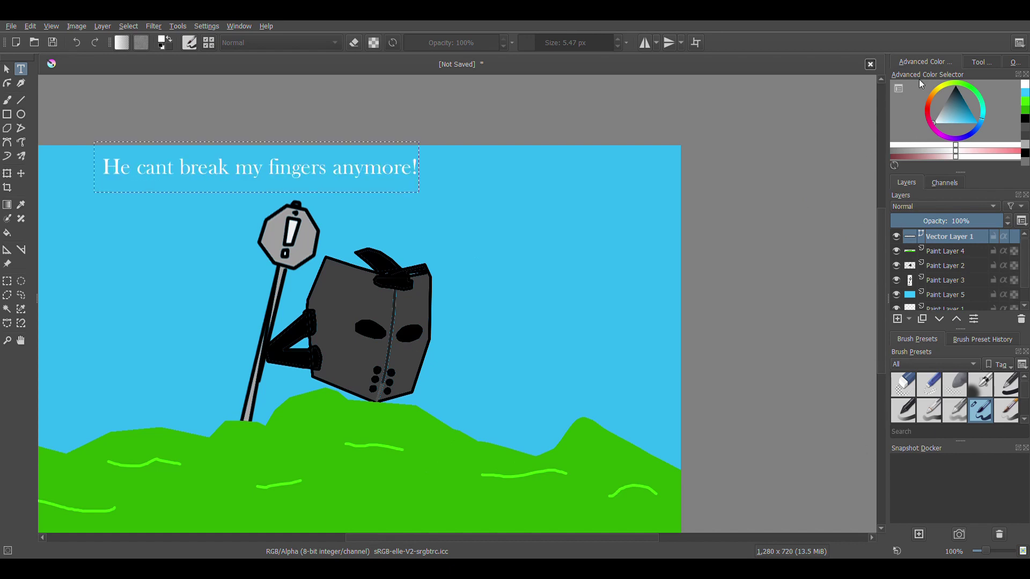
# Step: Move the caption further toward the middle of the sky, just above the warning sign, and deselect it
pyautogui.click(7, 69)
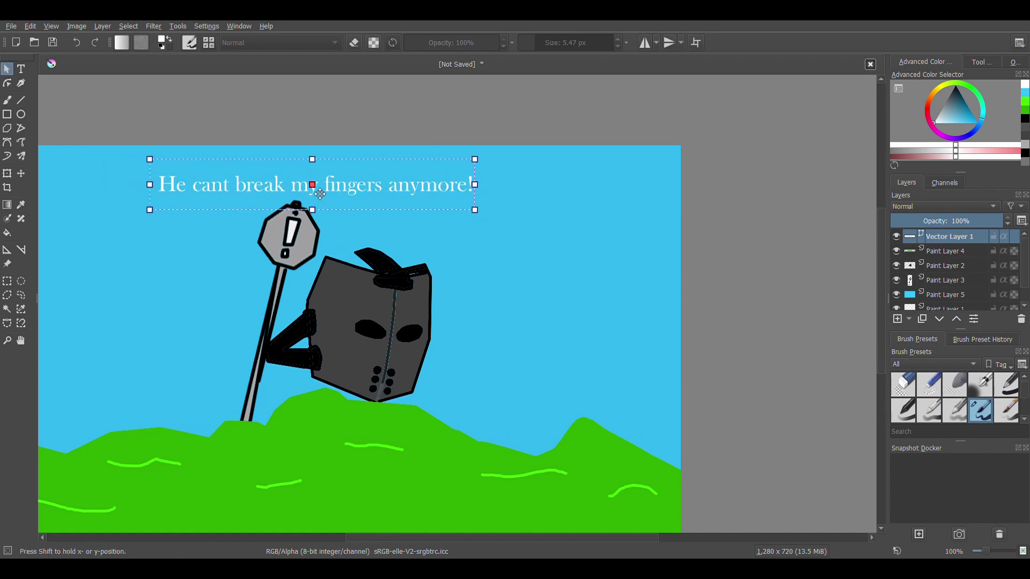
pyautogui.click(764, 162)
pyautogui.scroll(-1, 398, 324)
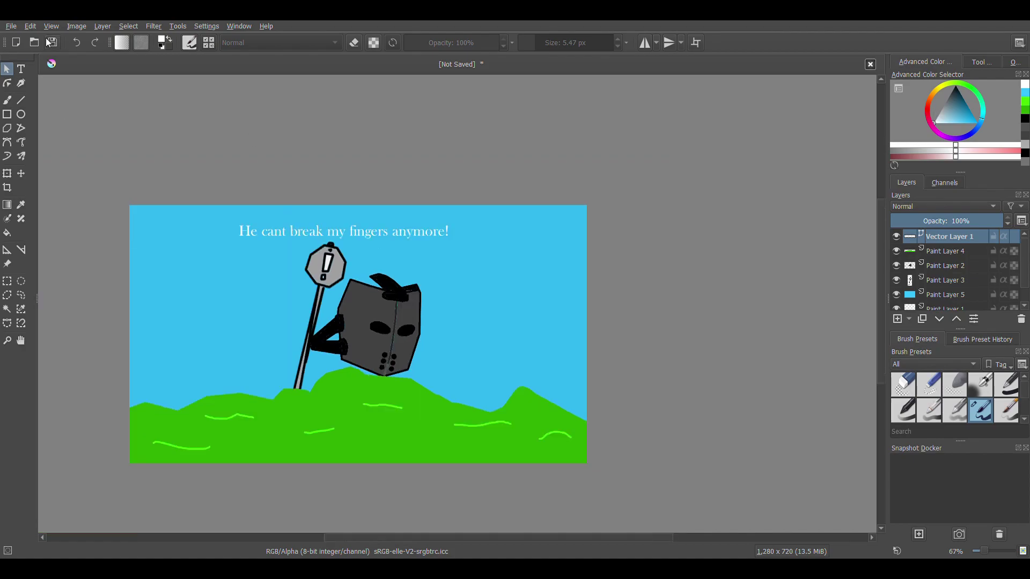